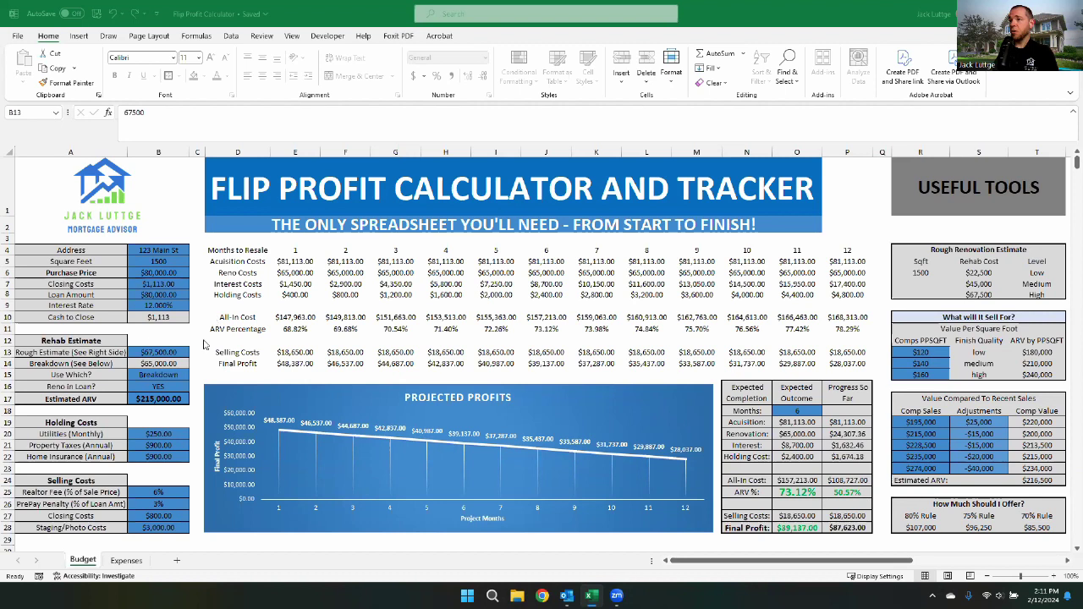
pyautogui.scroll(-6, 206, 365)
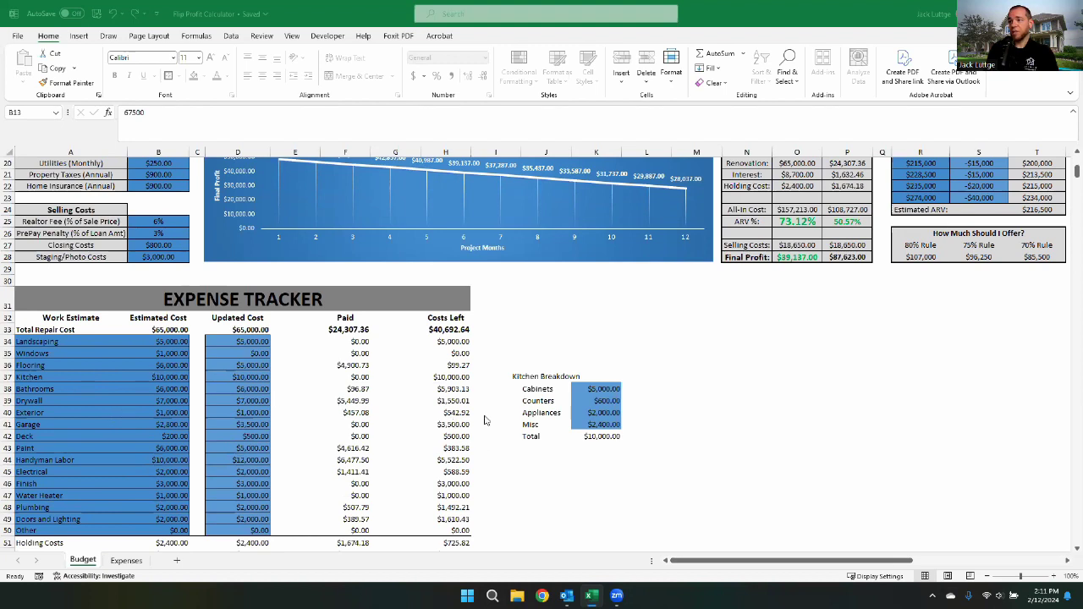
pyautogui.scroll(3, 717, 304)
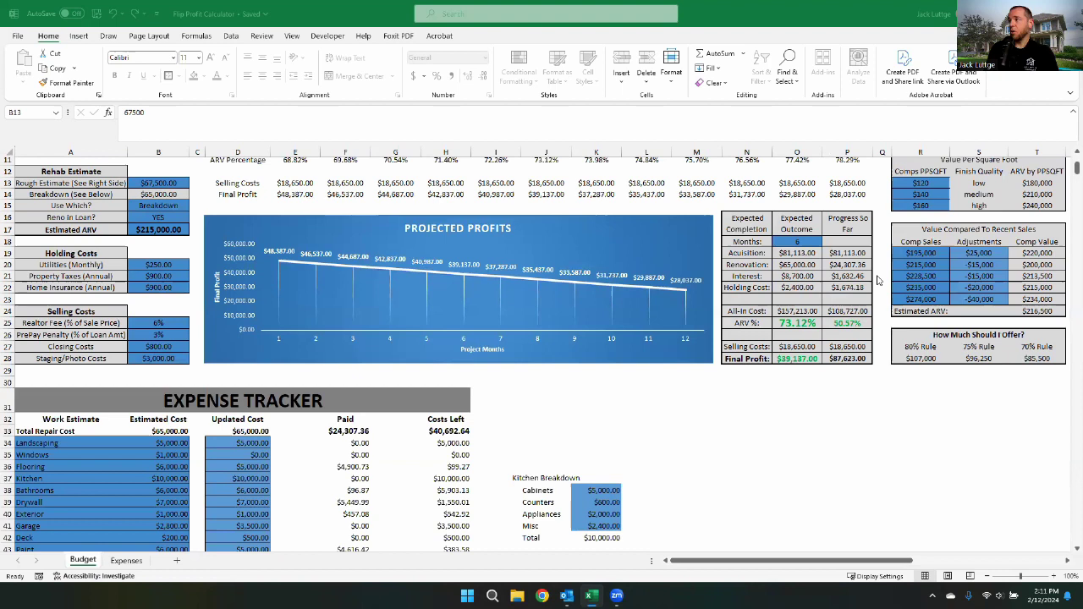
pyautogui.scroll(3, 880, 279)
pyautogui.scroll(1, 880, 279)
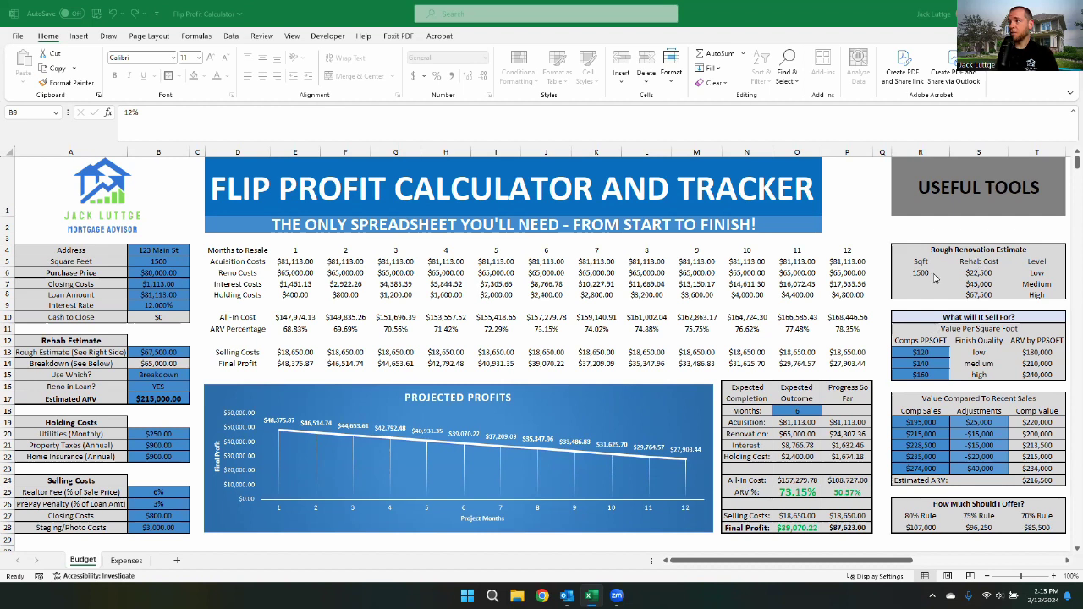
# - Set the property's square feet to 1400 and the rough rehab estimate to $21,000
pyautogui.click(159, 261)
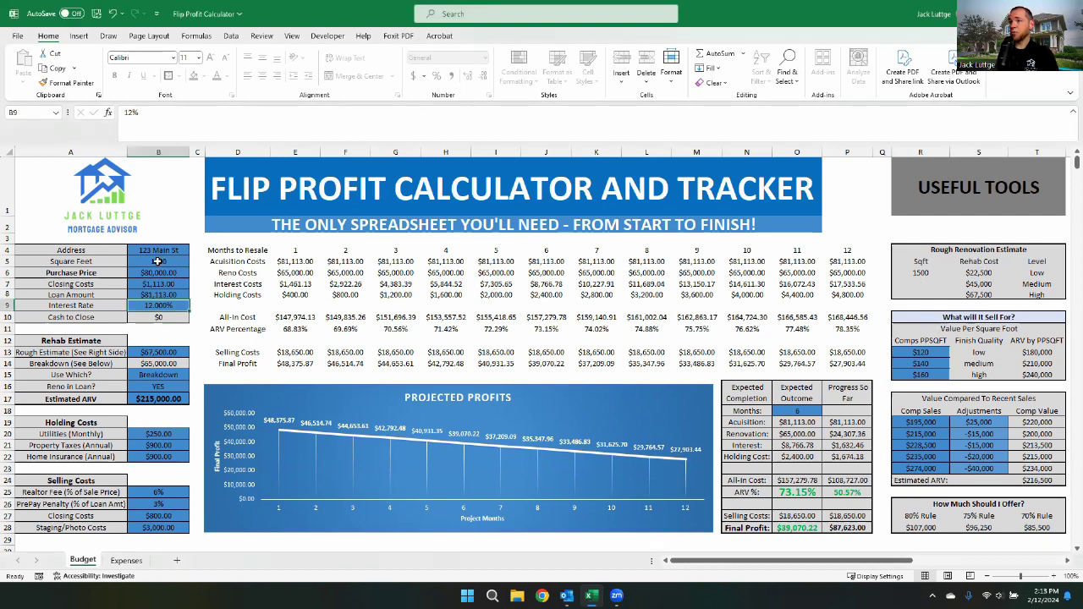
pyautogui.write('1400')
pyautogui.press('Return')
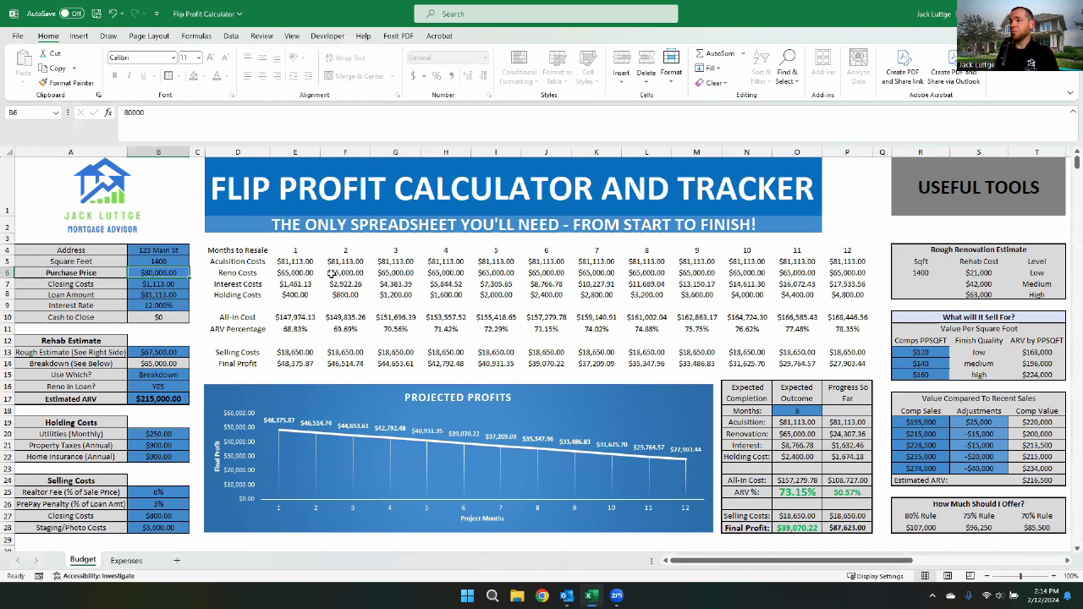
pyautogui.click(159, 351)
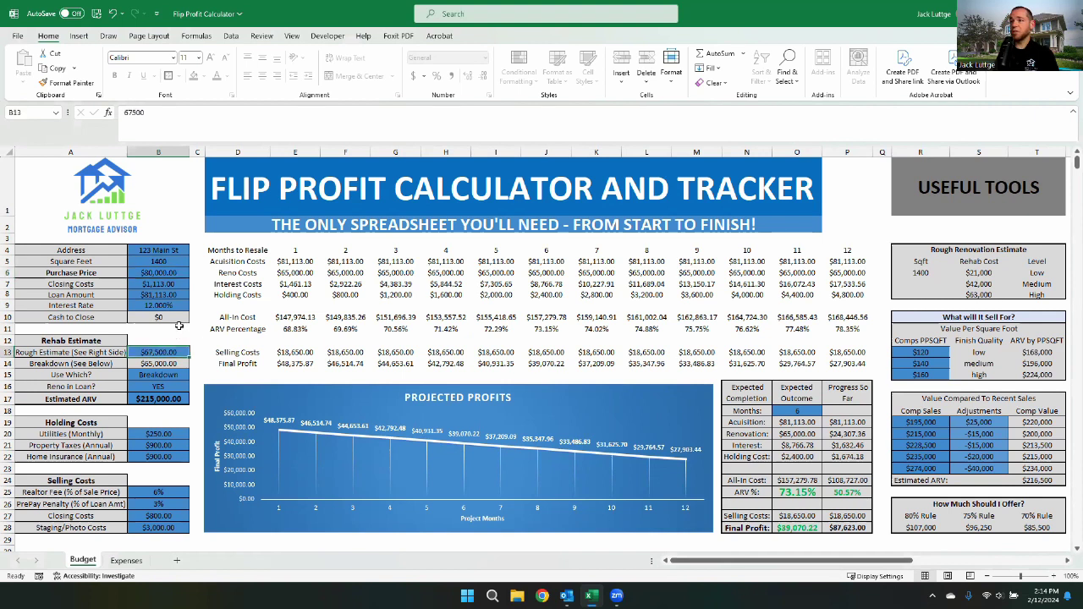
pyautogui.write('210')
pyautogui.press('Return')
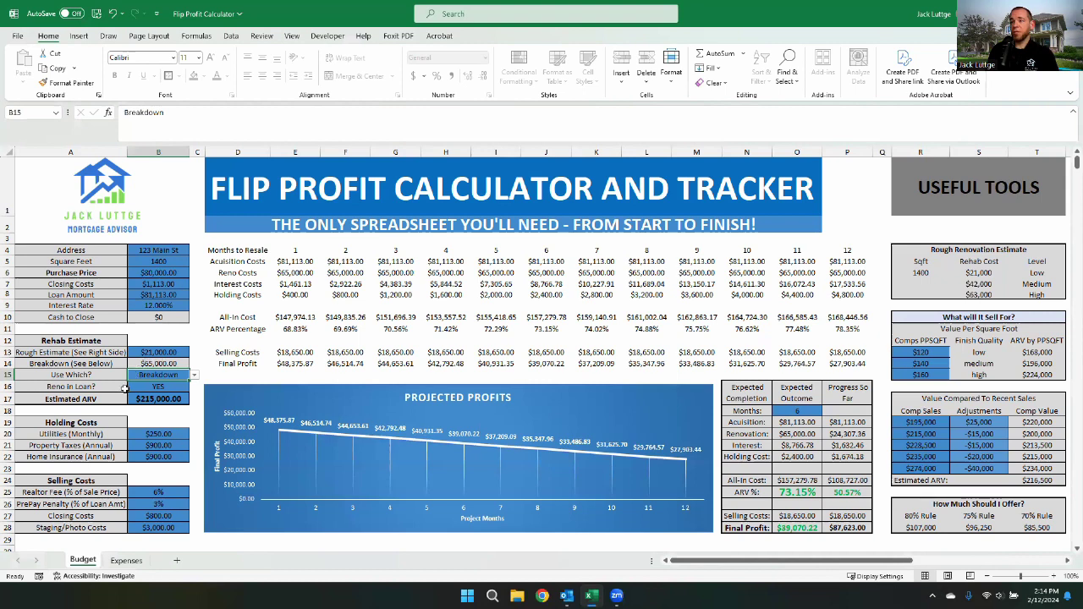
# - Look over the expense tracker's work estimates, checking the Landscaping item and its estimated cost
pyautogui.scroll(-1, 125, 389)
pyautogui.scroll(-6, 119, 389)
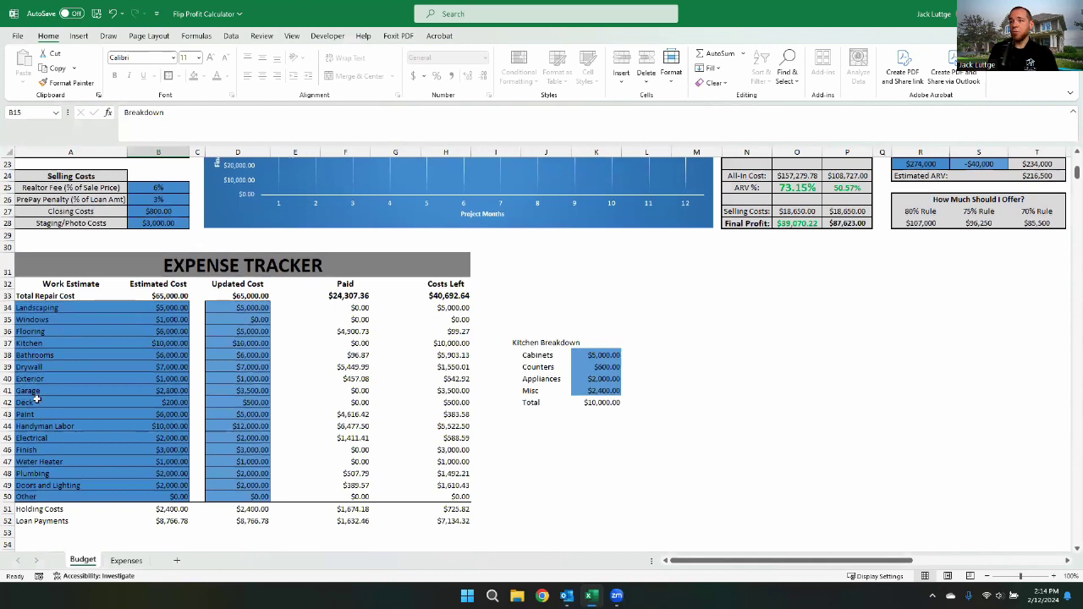
pyautogui.click(51, 308)
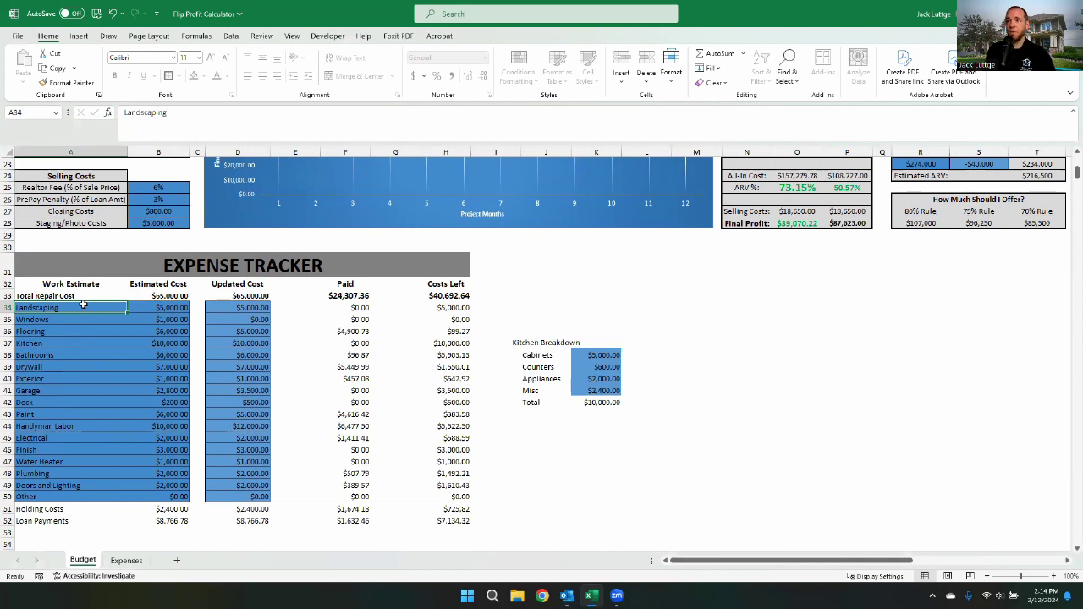
pyautogui.click(161, 308)
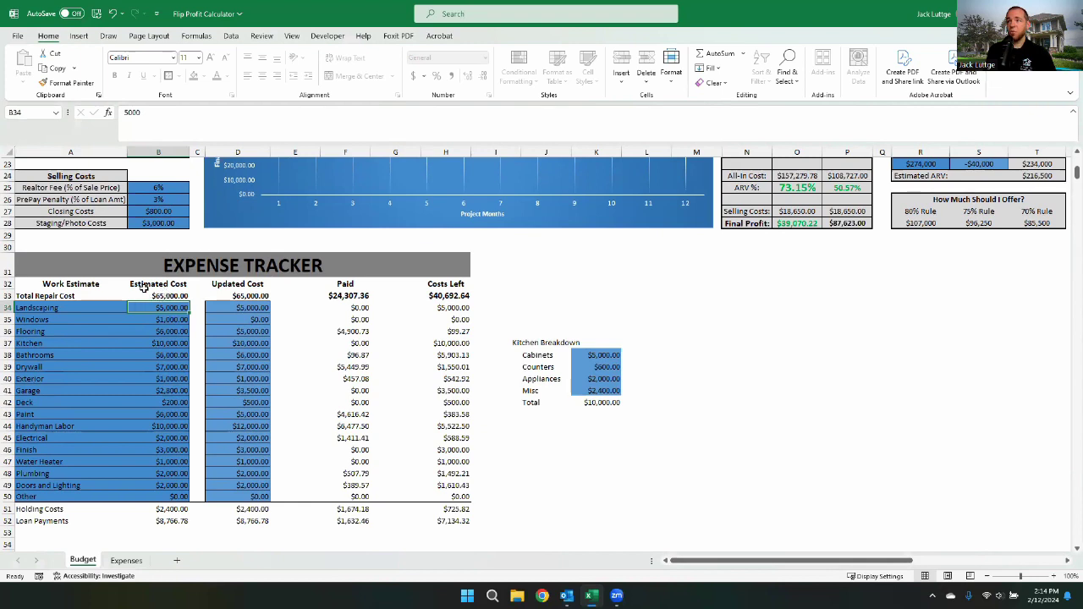
pyautogui.scroll(7, 184, 308)
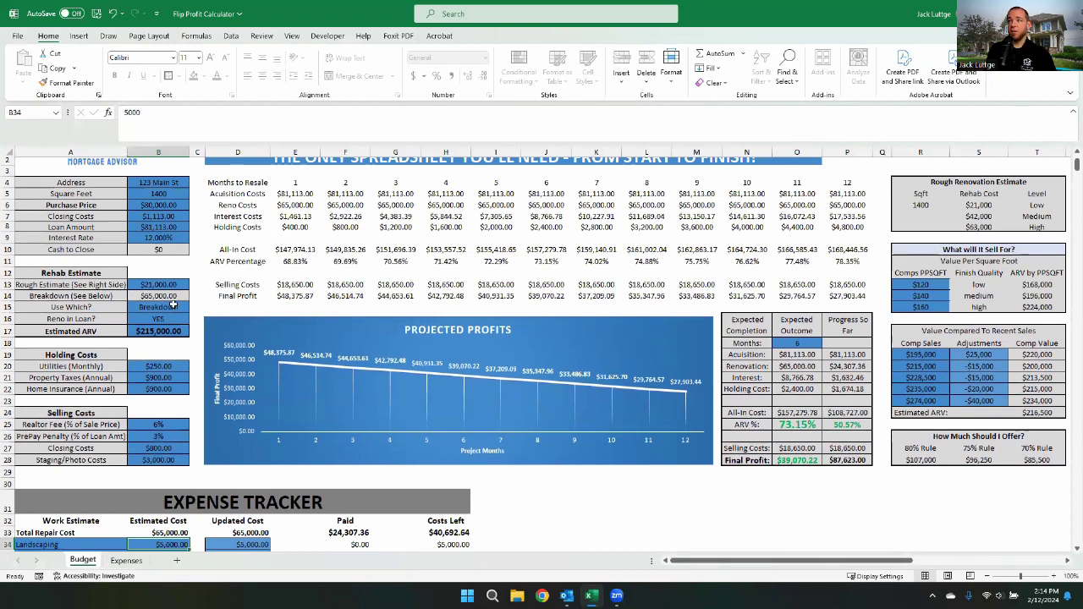
pyautogui.scroll(1, 169, 294)
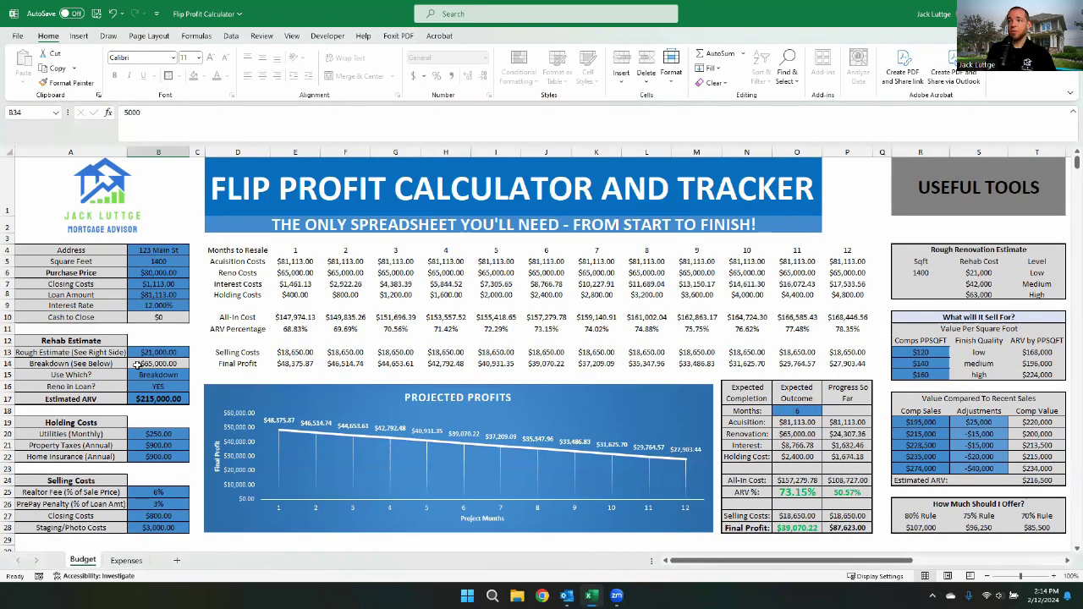
# - Switch the rehab estimate in use to Rough and back to Breakdown to compare the projected profits
pyautogui.click(169, 376)
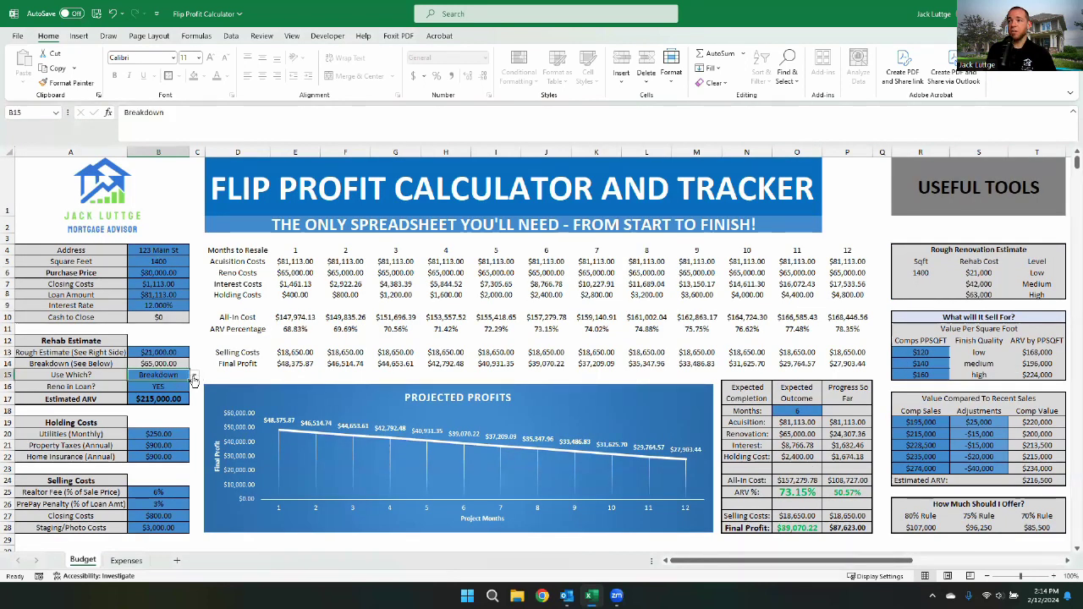
pyautogui.click(193, 374)
pyautogui.click(140, 388)
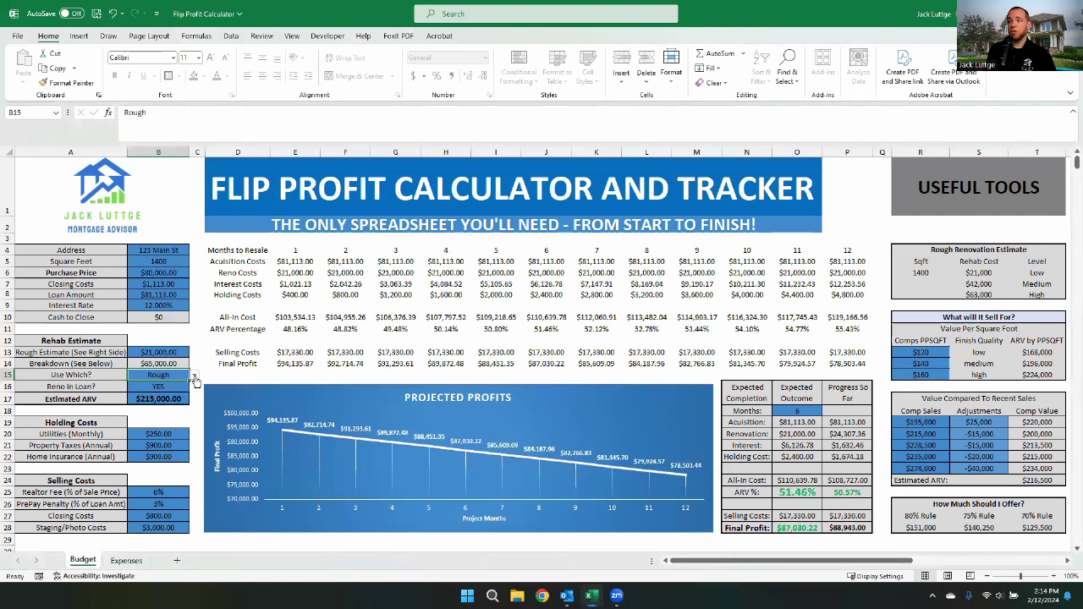
pyautogui.click(194, 375)
pyautogui.click(150, 398)
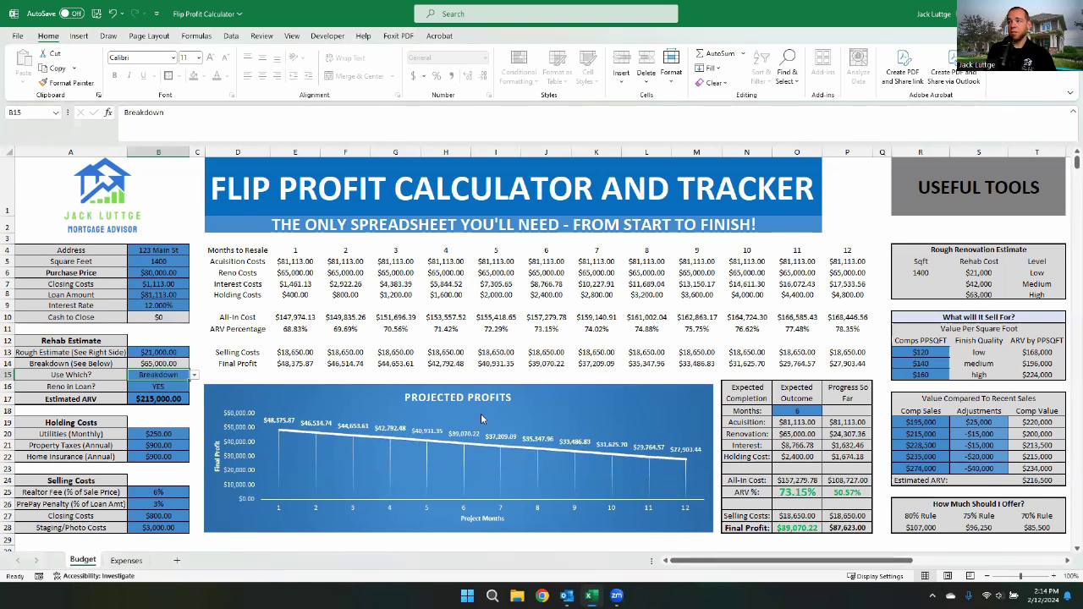
# - Set the rehab estimate's Reno in Loan option to NO
pyautogui.click(167, 389)
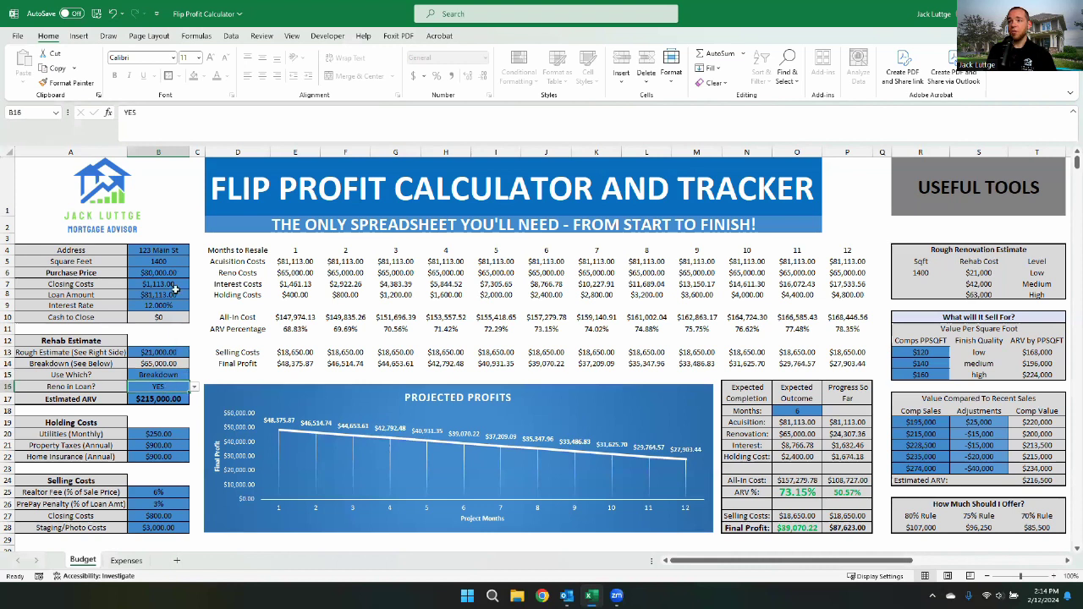
pyautogui.click(194, 389)
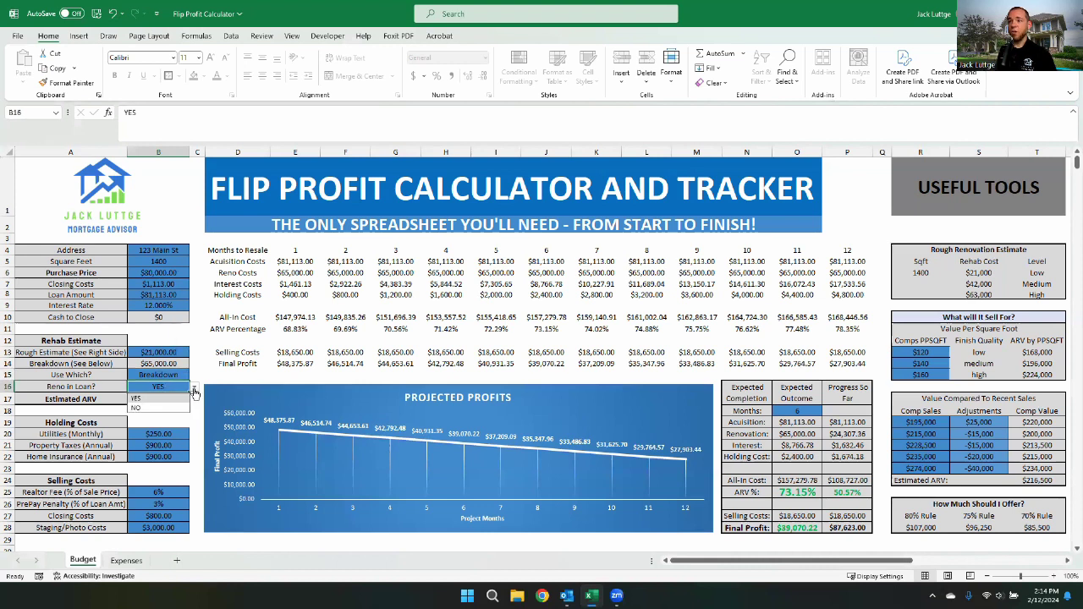
pyautogui.click(140, 409)
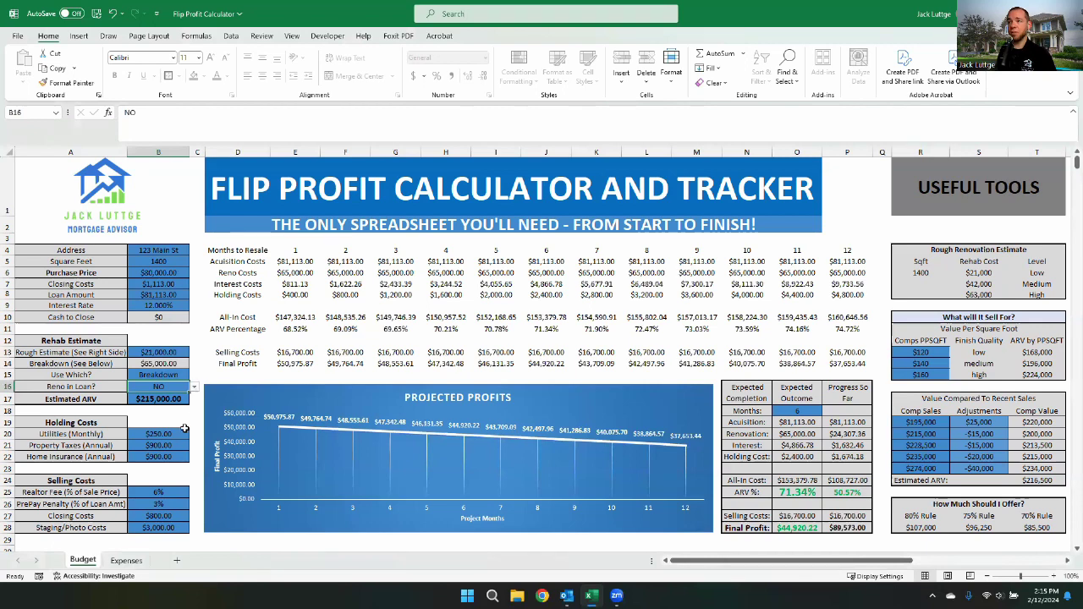
# - Review the holding and selling cost entries, including realtor fee, prepay penalty, closing costs and staging/photo costs
pyautogui.scroll(-1, 164, 431)
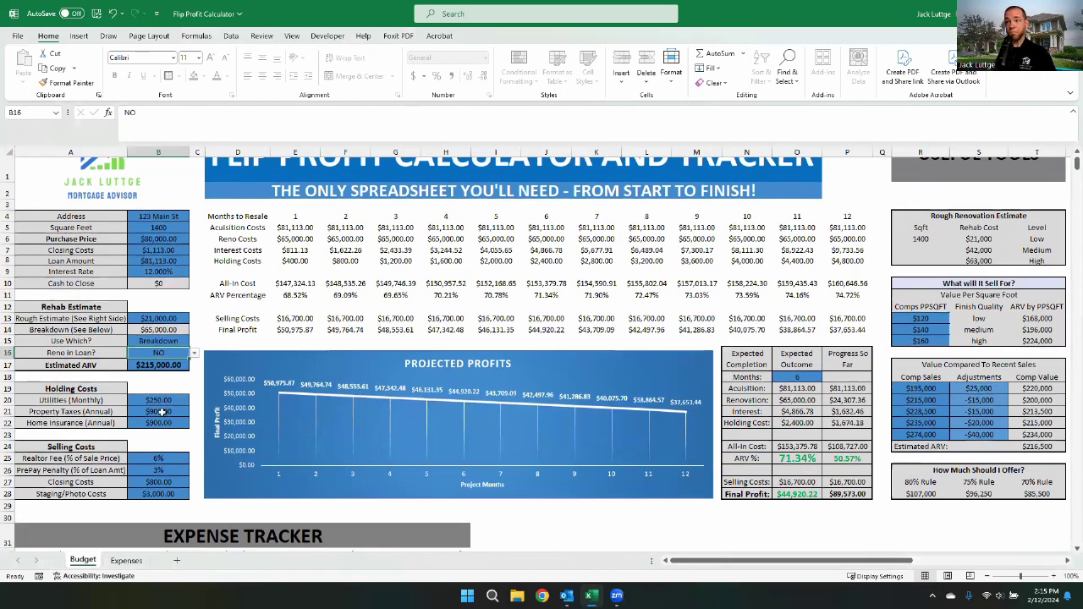
pyautogui.scroll(1, 162, 411)
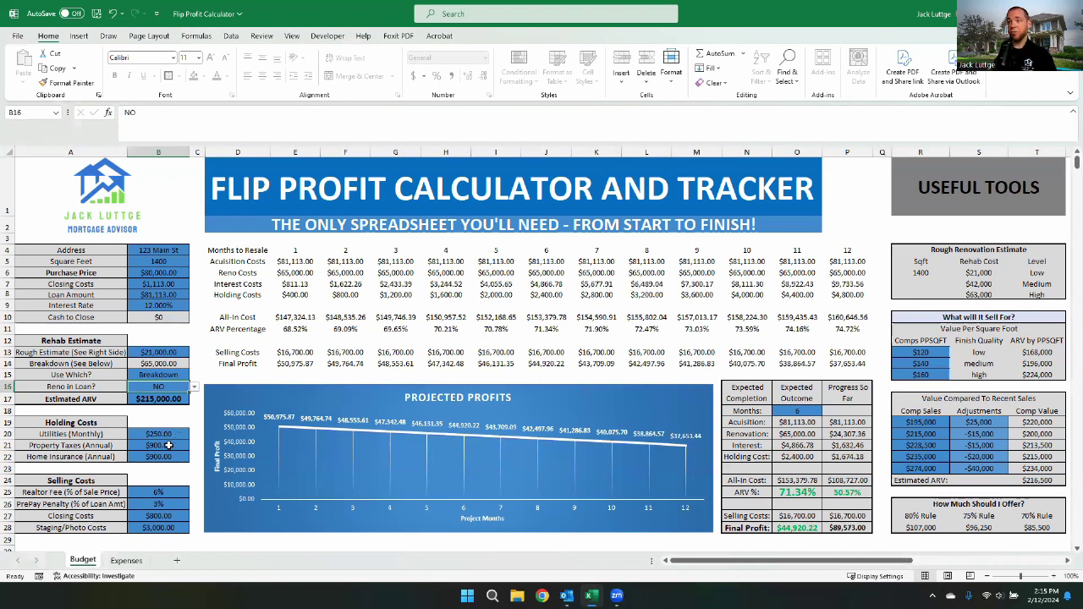
pyautogui.click(172, 491)
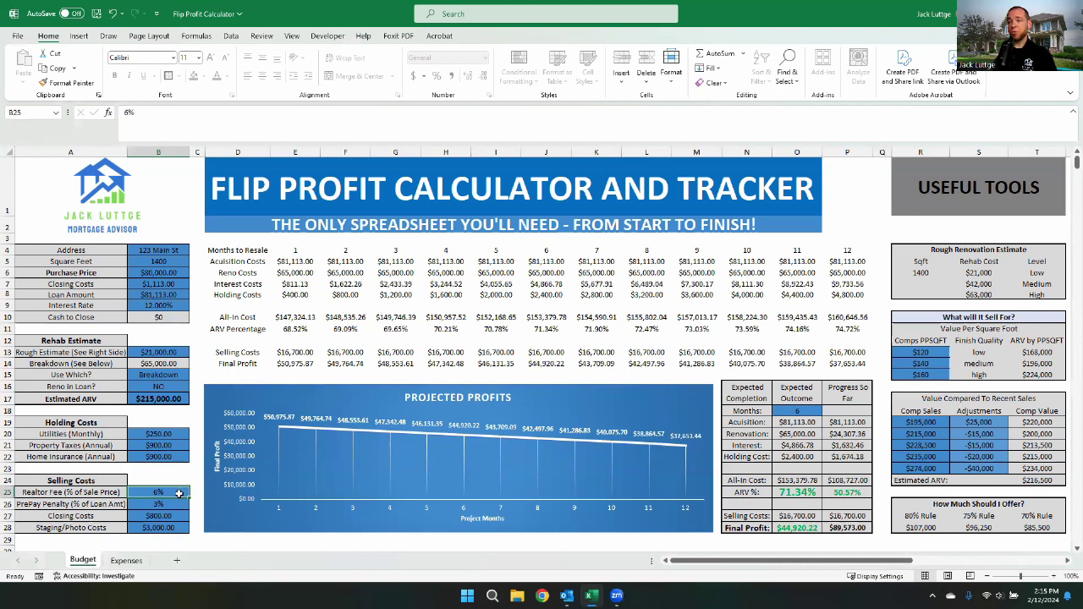
pyautogui.click(168, 503)
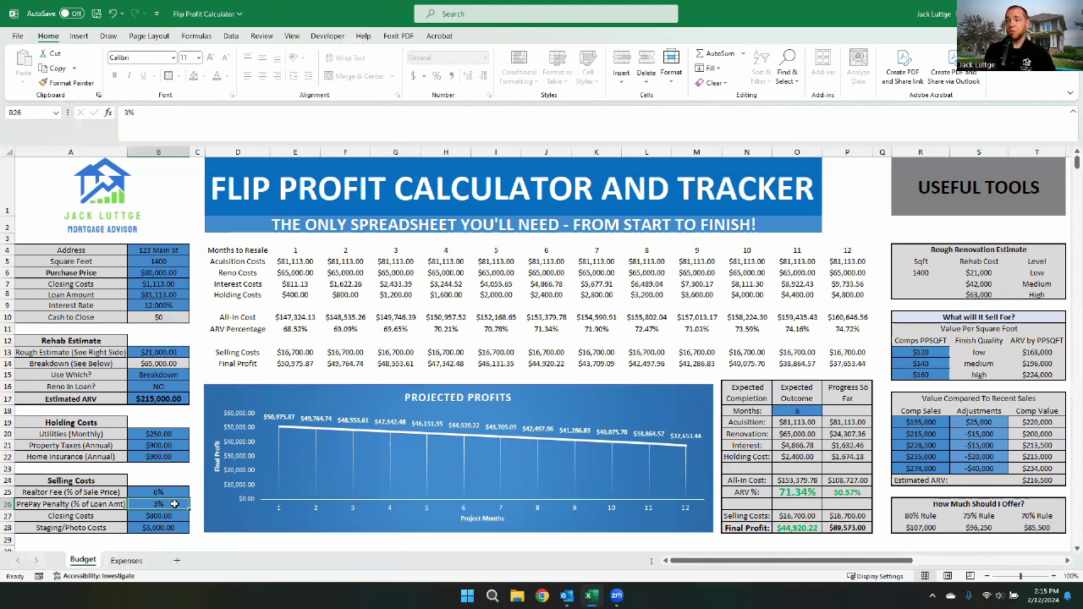
pyautogui.click(170, 516)
pyautogui.write('800')
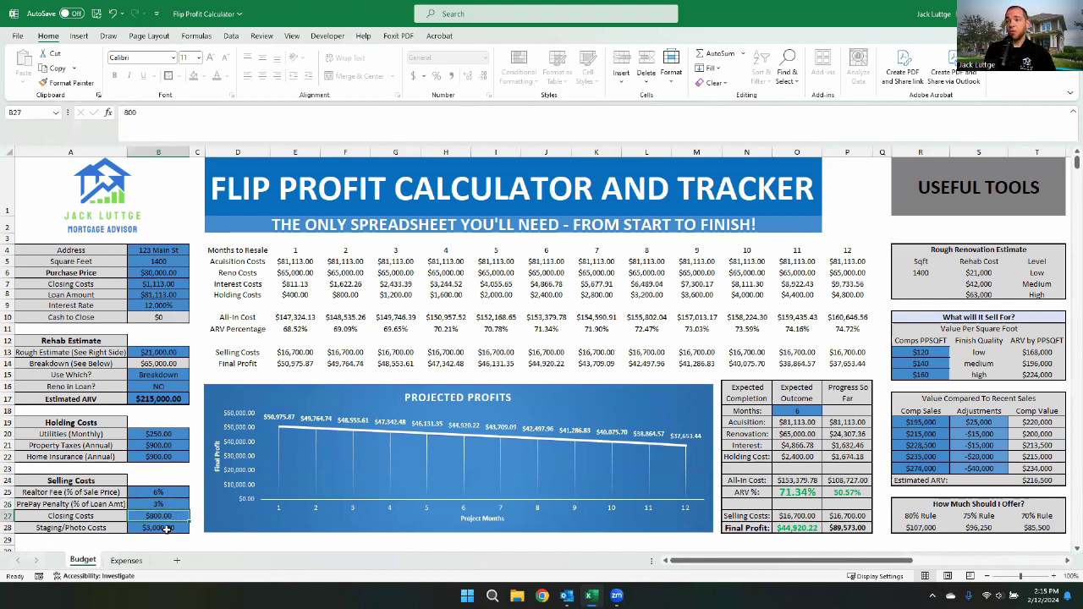
pyautogui.press('Return')
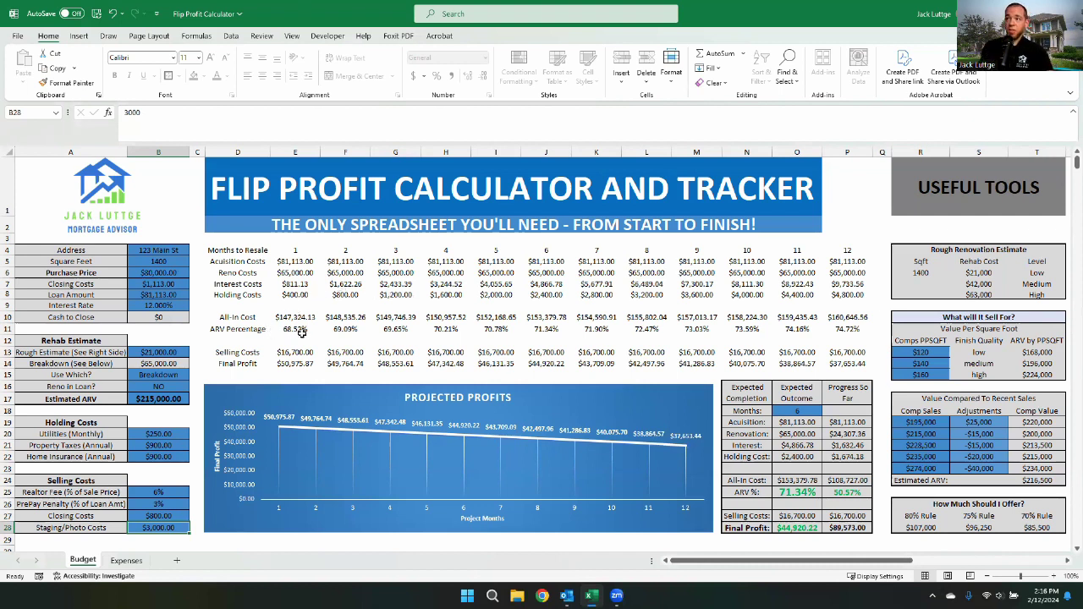
# - Set the expected completion time in the expected outcome table to 4 months
pyautogui.click(809, 411)
pyautogui.click(827, 410)
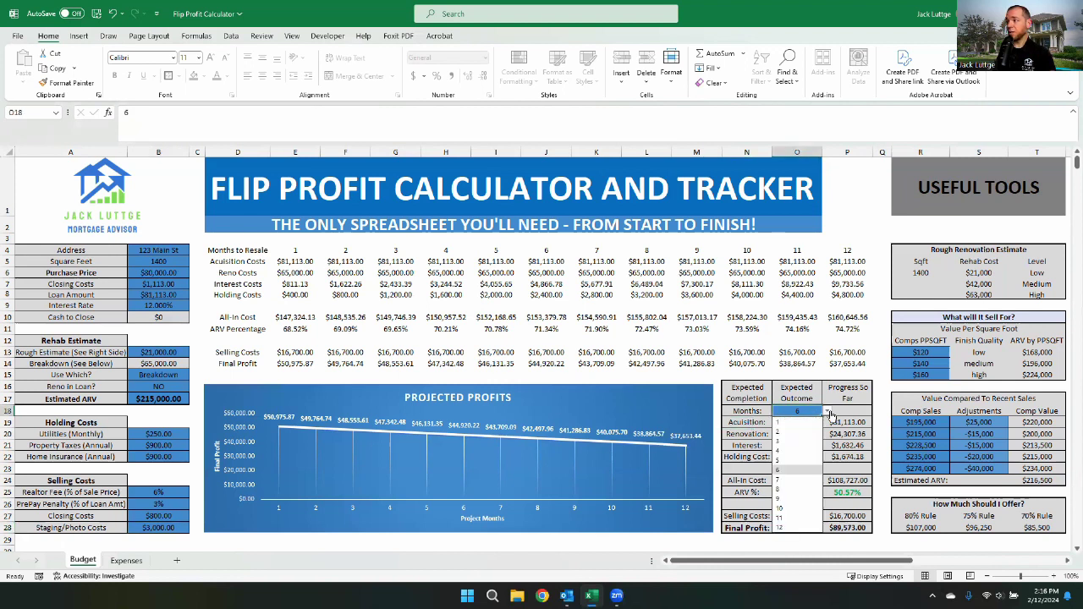
pyautogui.click(781, 451)
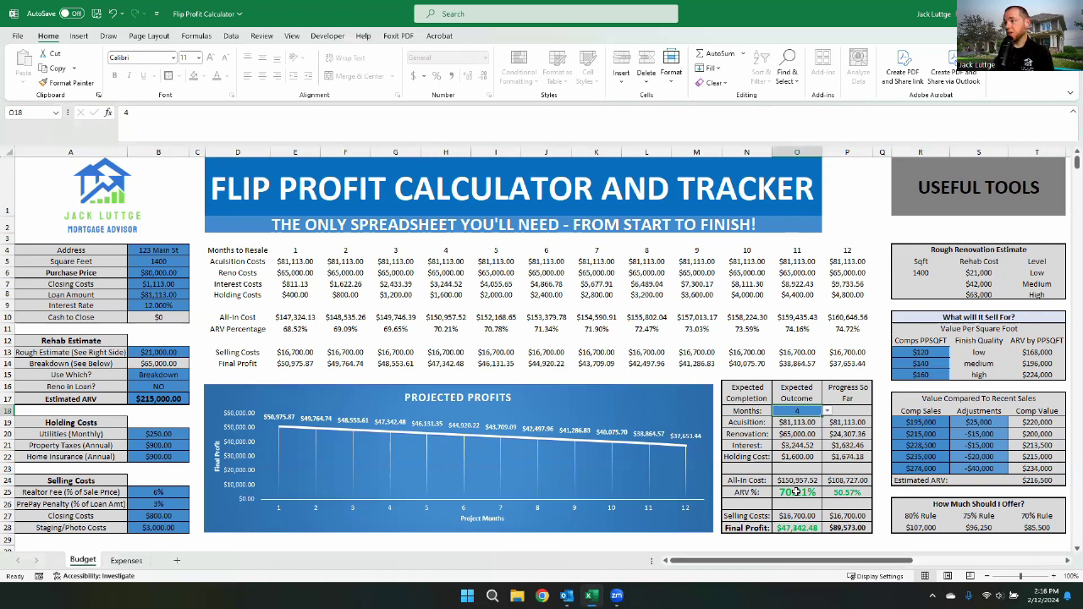
# - Switch the rehab estimate in use to Rough and set the rough estimate to $90,000
pyautogui.click(156, 352)
pyautogui.click(159, 375)
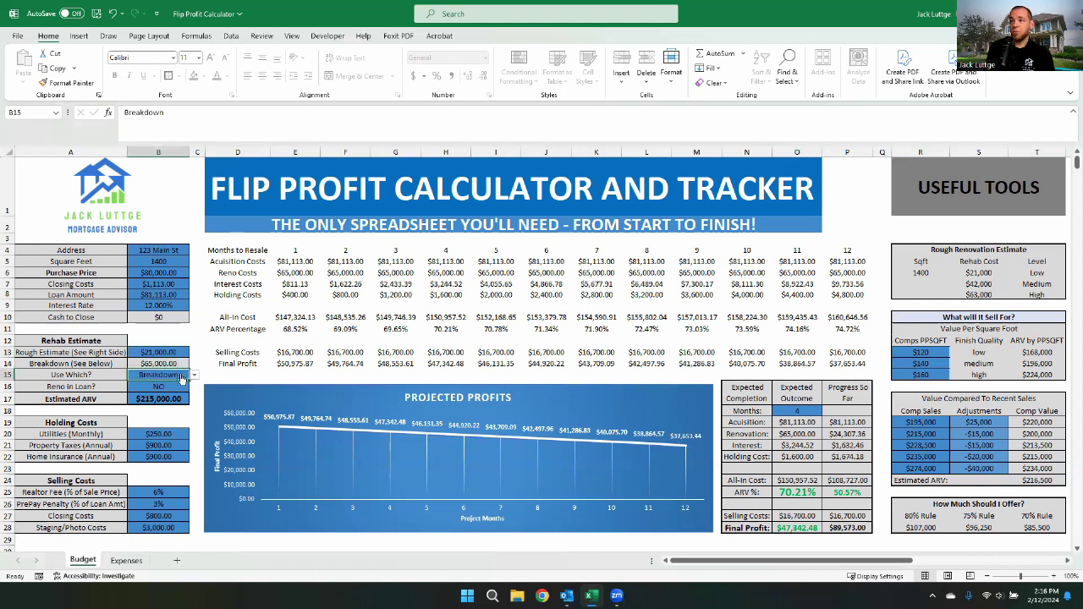
pyautogui.click(193, 374)
pyautogui.click(140, 387)
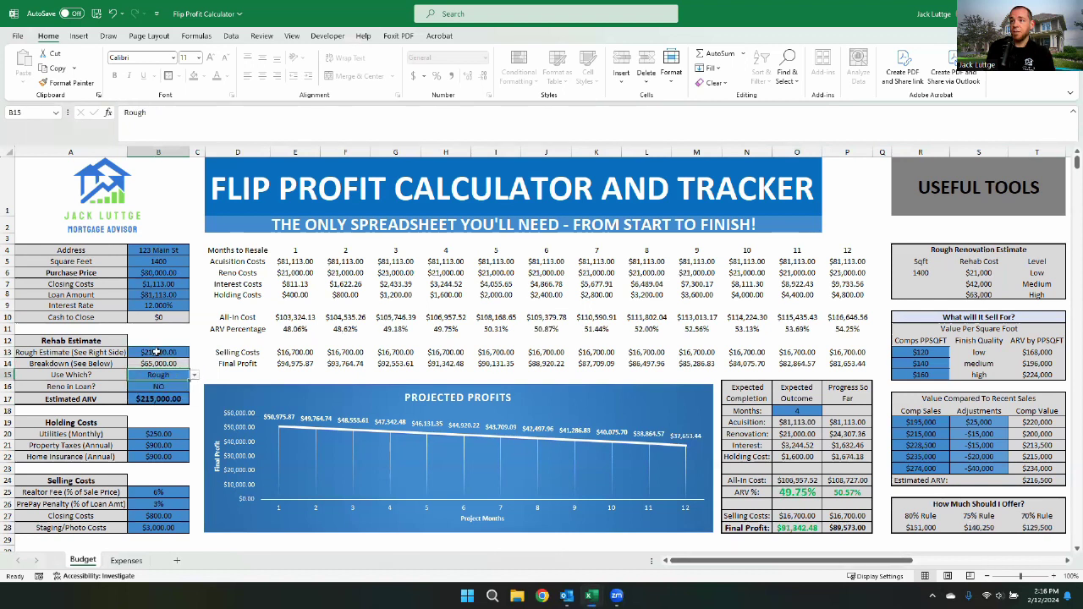
pyautogui.click(156, 352)
pyautogui.write('90,000')
pyautogui.click(159, 375)
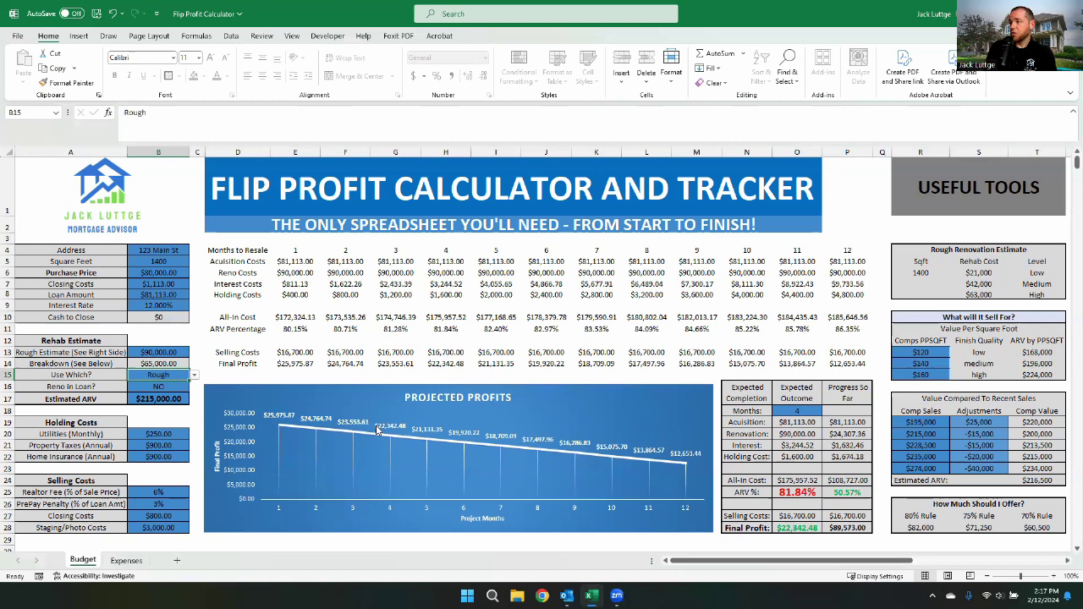
# - Compare the estimated and updated costs in the expense tracker for Paint, Handyman Labor and Deck
pyautogui.scroll(-5, 178, 406)
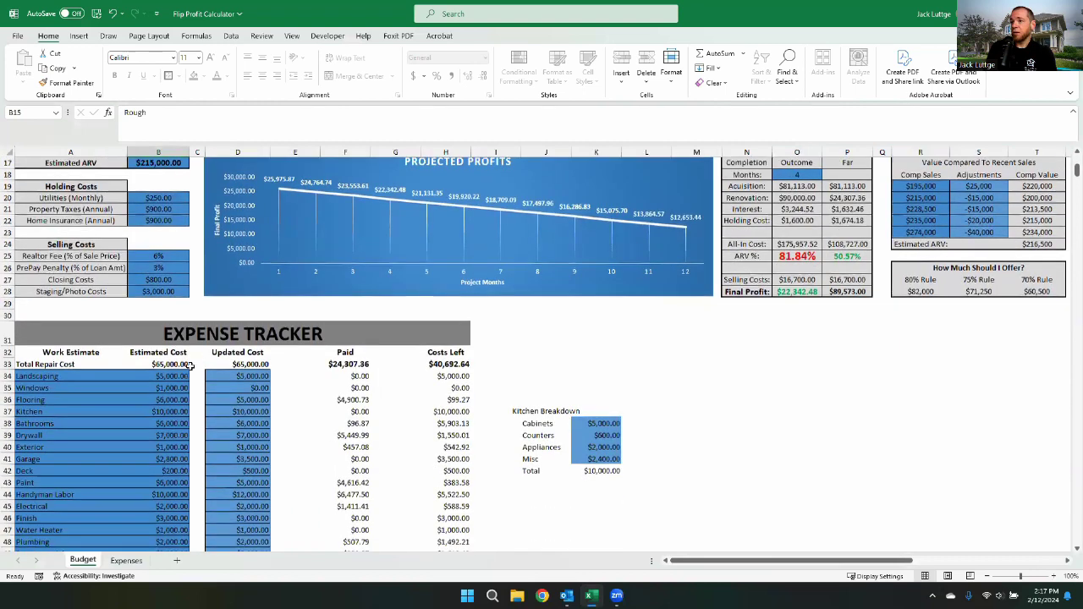
pyautogui.scroll(-3, 169, 360)
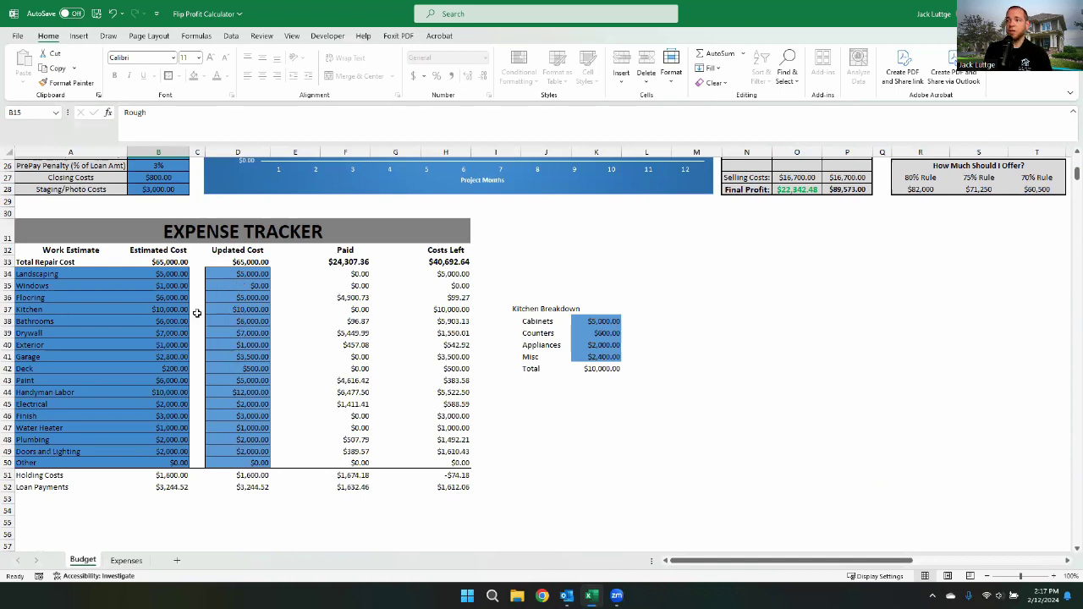
pyautogui.click(245, 393)
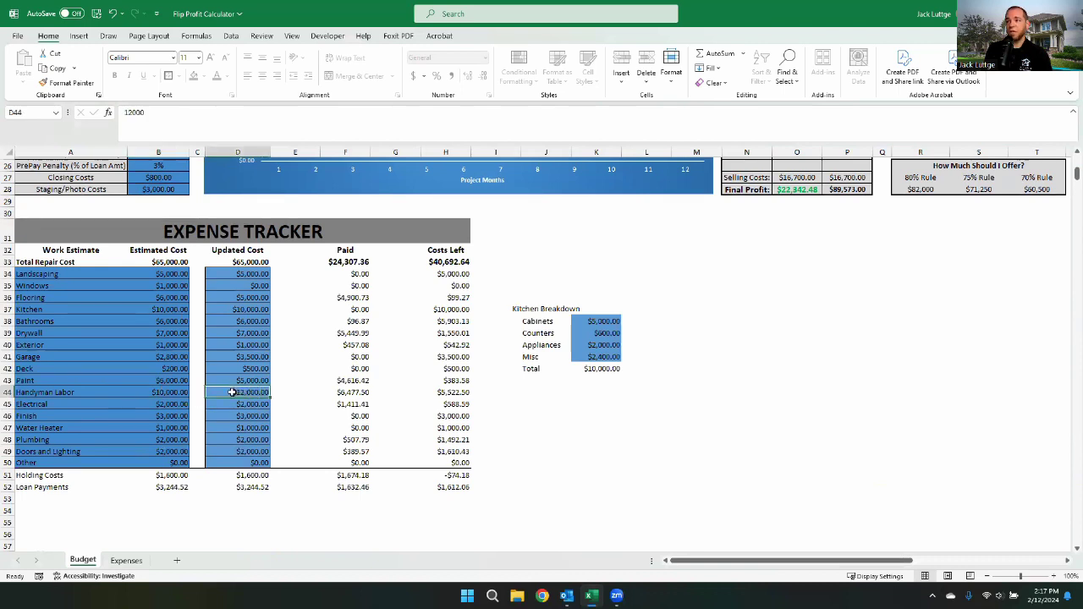
pyautogui.click(167, 383)
pyautogui.click(240, 381)
pyautogui.click(231, 393)
pyautogui.click(177, 393)
pyautogui.click(225, 393)
pyautogui.click(227, 371)
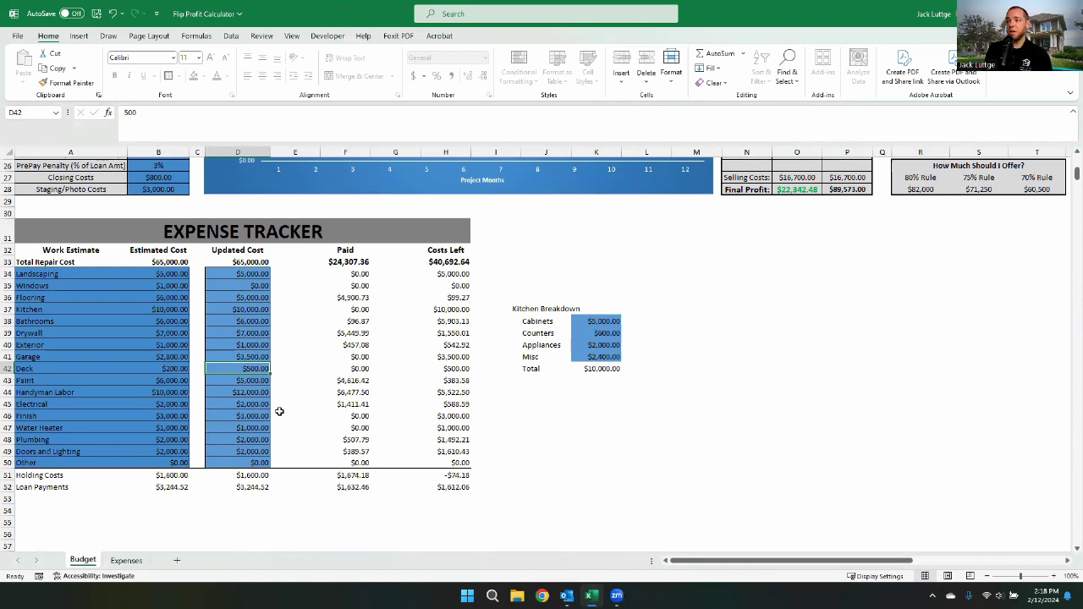
# - Open the Expenses sheet and look through the recorded transactions and their expense categories
pyautogui.click(126, 561)
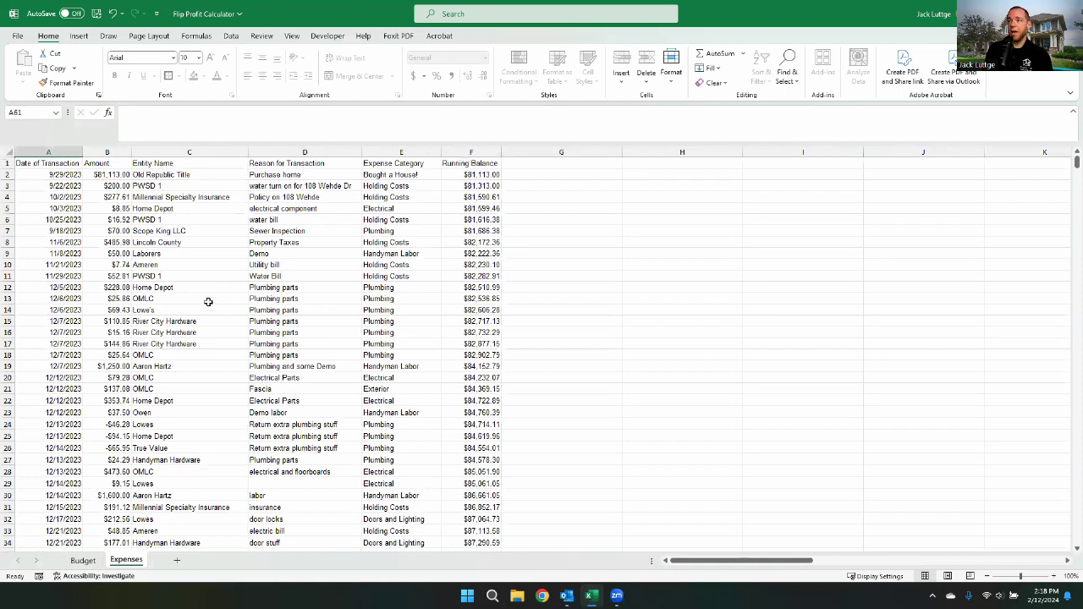
pyautogui.scroll(-4, 212, 305)
pyautogui.scroll(-8, 215, 325)
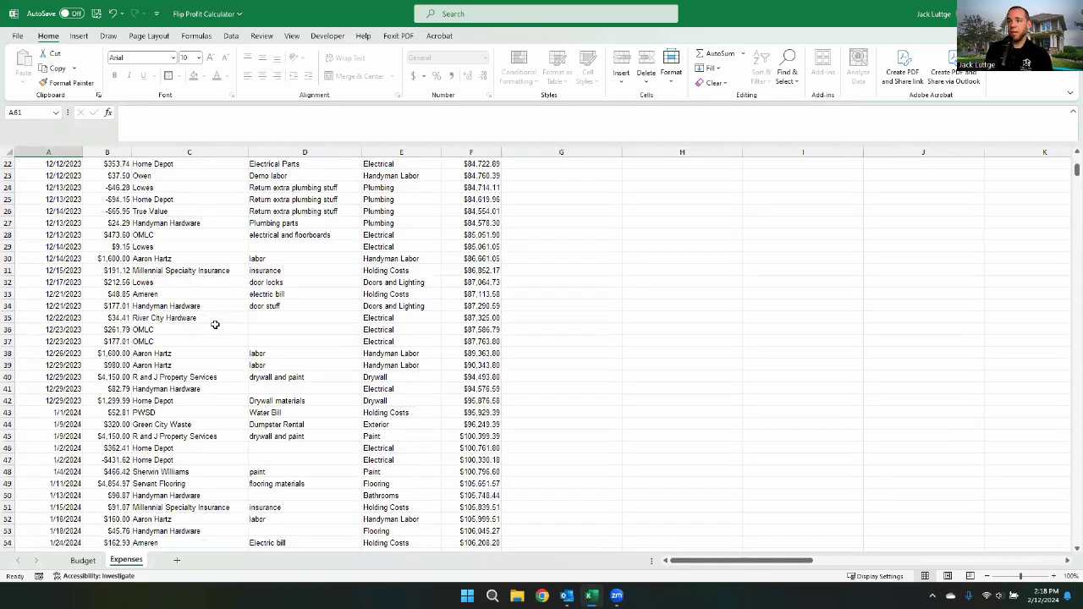
# - Go through the Expenses sheet's first transactions and check the entity names of several plumbing purchases
pyautogui.scroll(3, 215, 325)
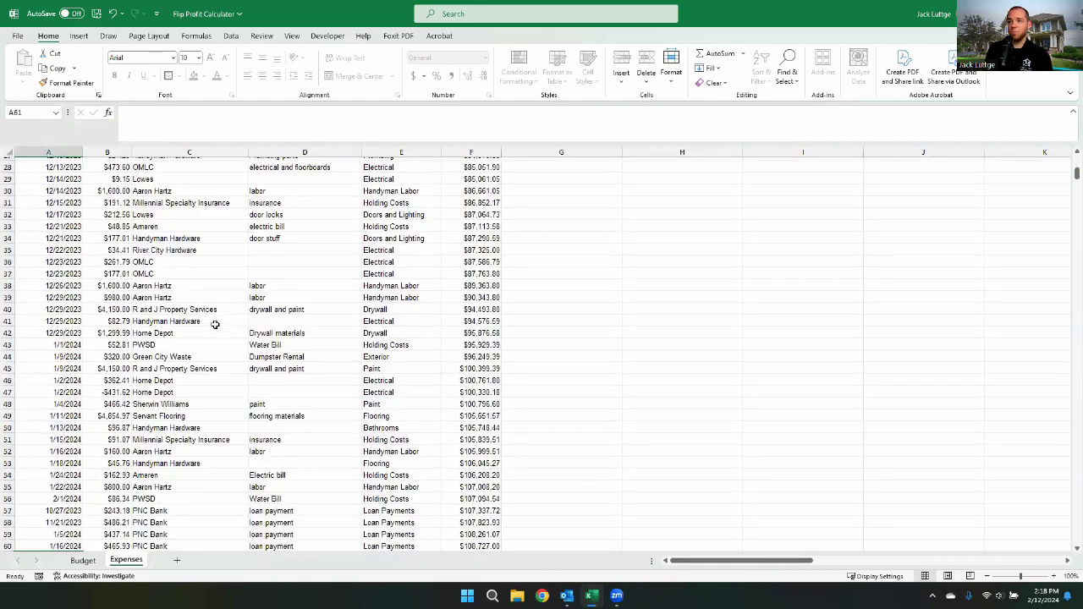
pyautogui.scroll(9, 215, 325)
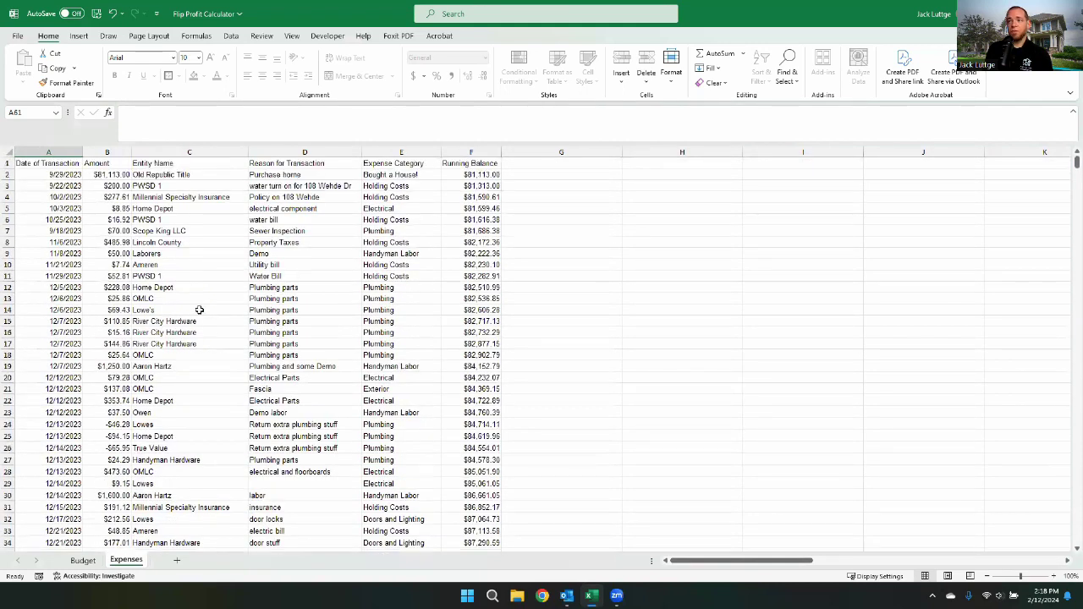
pyautogui.click(154, 321)
pyautogui.click(145, 310)
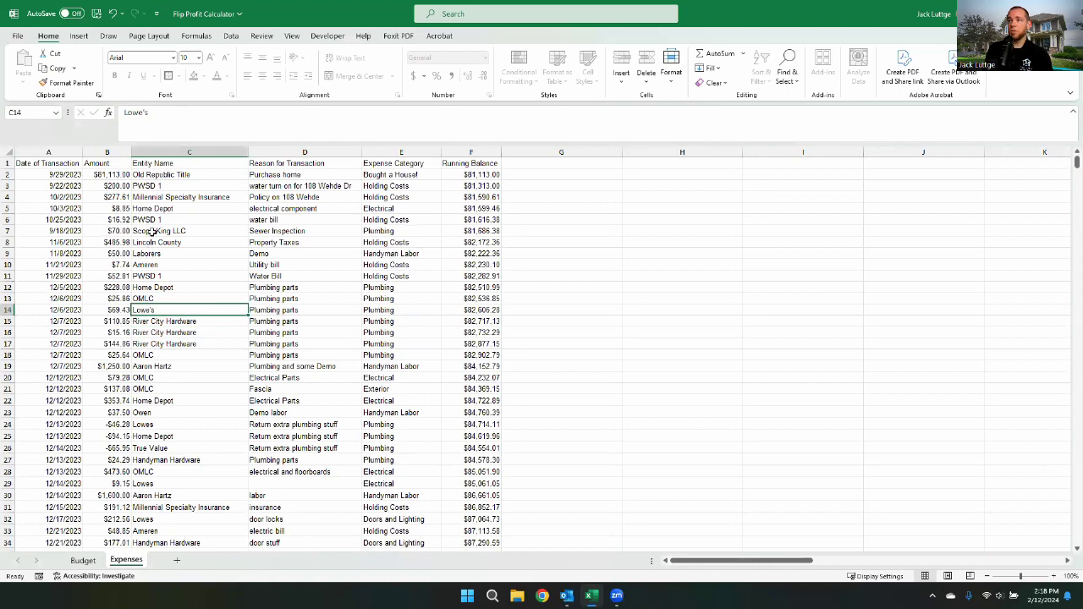
pyautogui.click(156, 231)
pyautogui.click(183, 295)
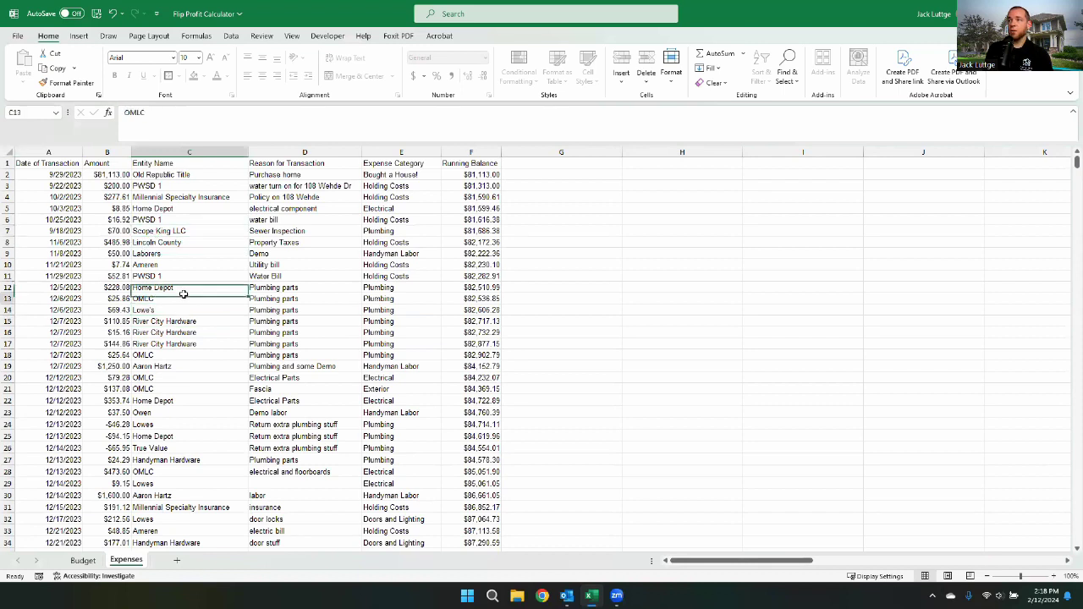
# - Examine the expense category options for the 12/6/2023 OMLC transaction and compare them with the work estimate categories on the Budget sheet
pyautogui.click(401, 295)
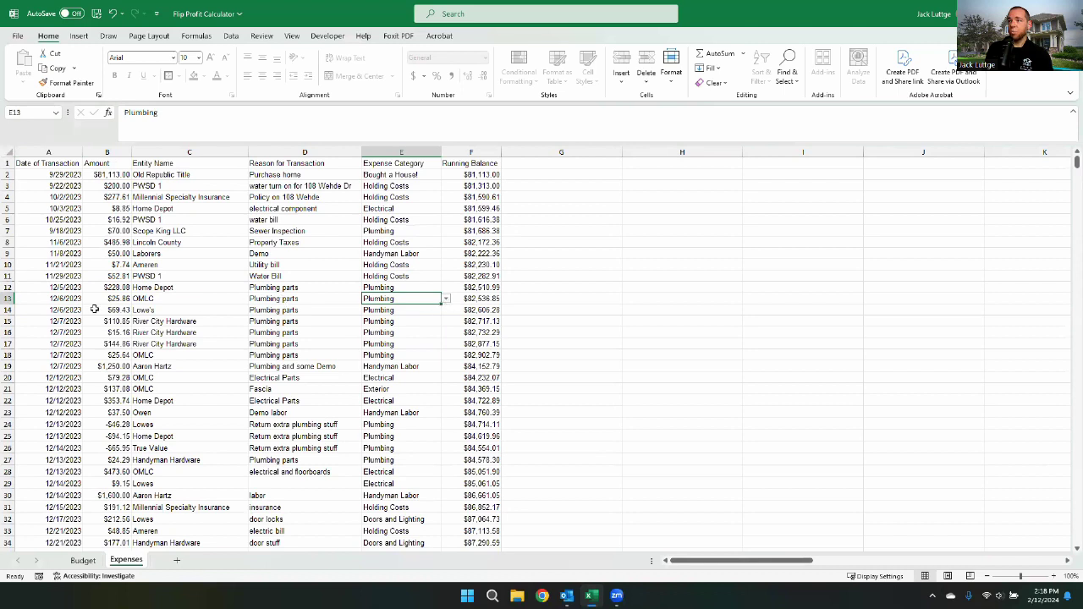
pyautogui.click(446, 300)
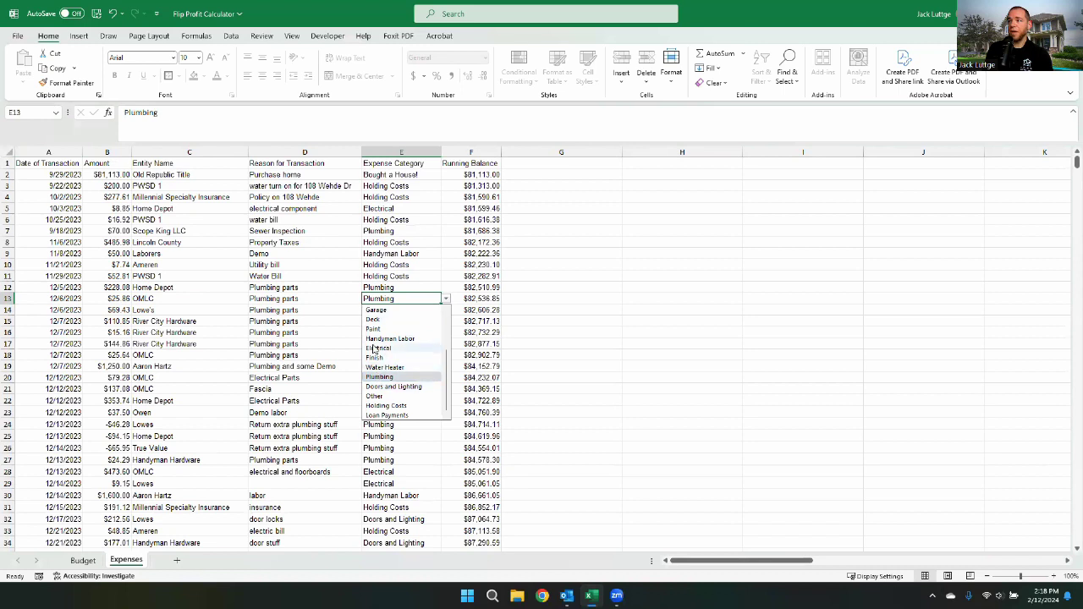
pyautogui.click(88, 561)
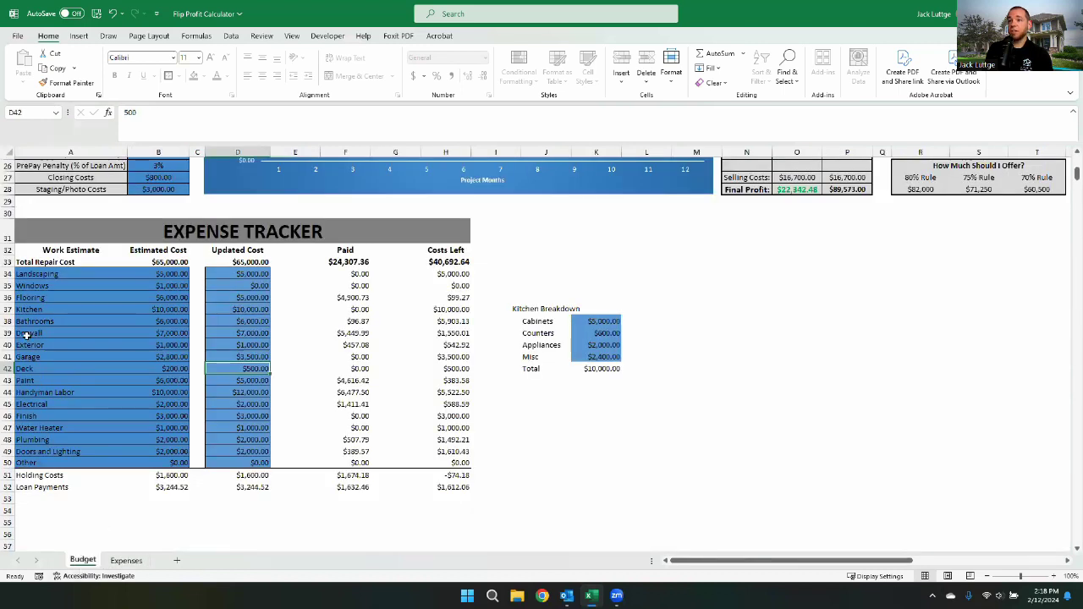
pyautogui.click(126, 561)
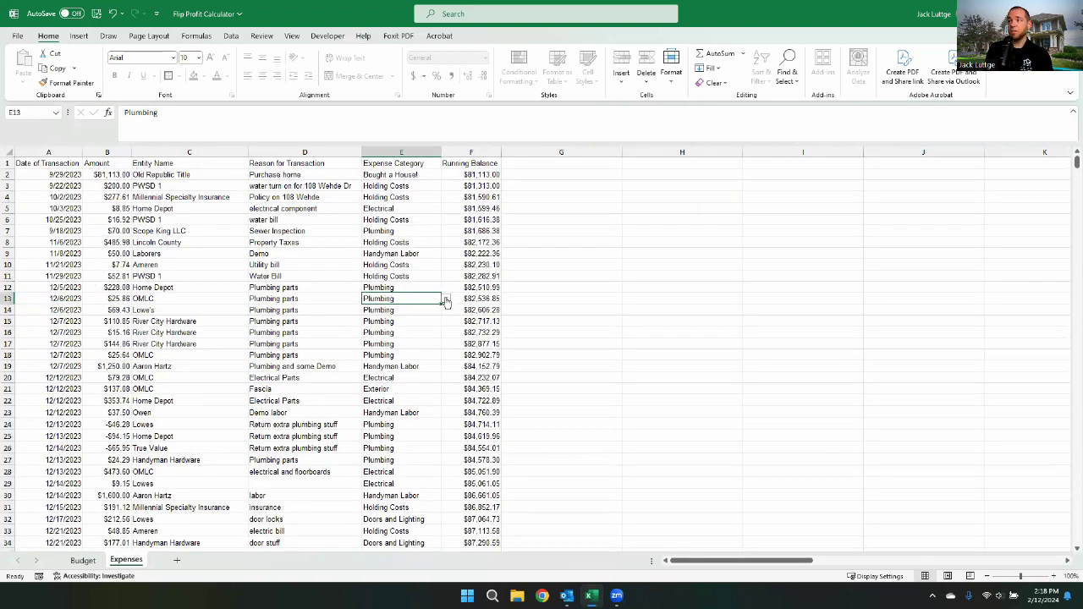
pyautogui.click(446, 301)
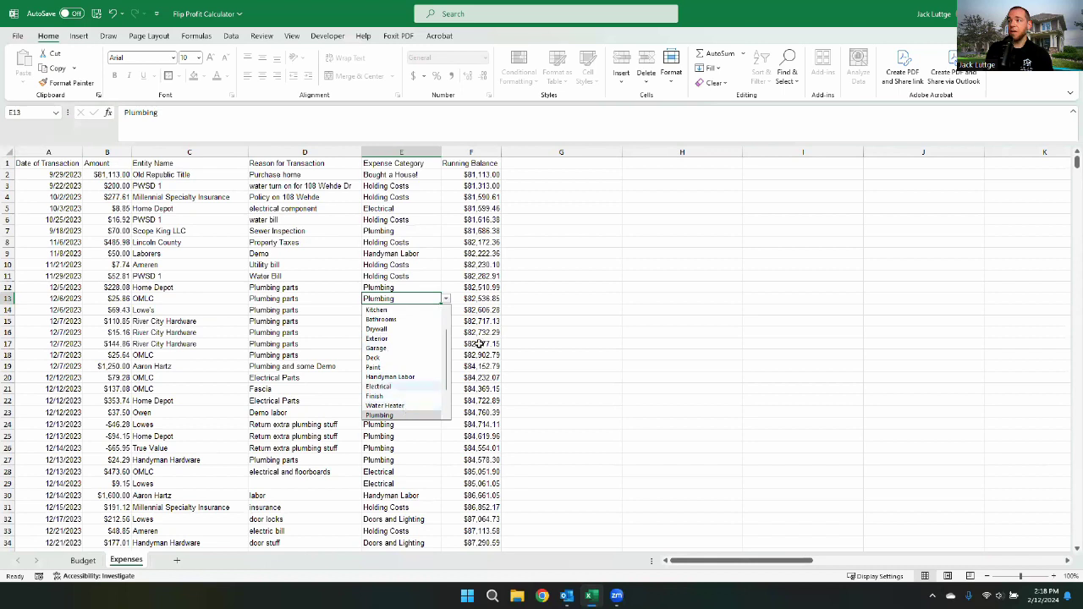
pyautogui.click(533, 278)
pyautogui.click(533, 278)
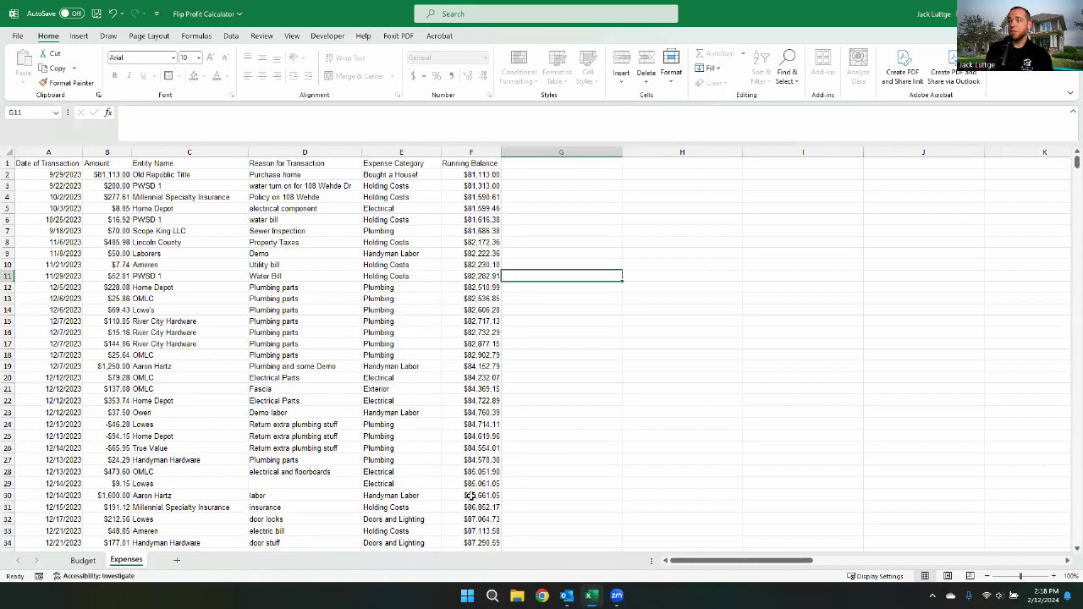
pyautogui.scroll(-1, 470, 496)
# - Set the updated cost for Flooring in the Budget sheet's expense tracker to $4,900
pyautogui.click(83, 561)
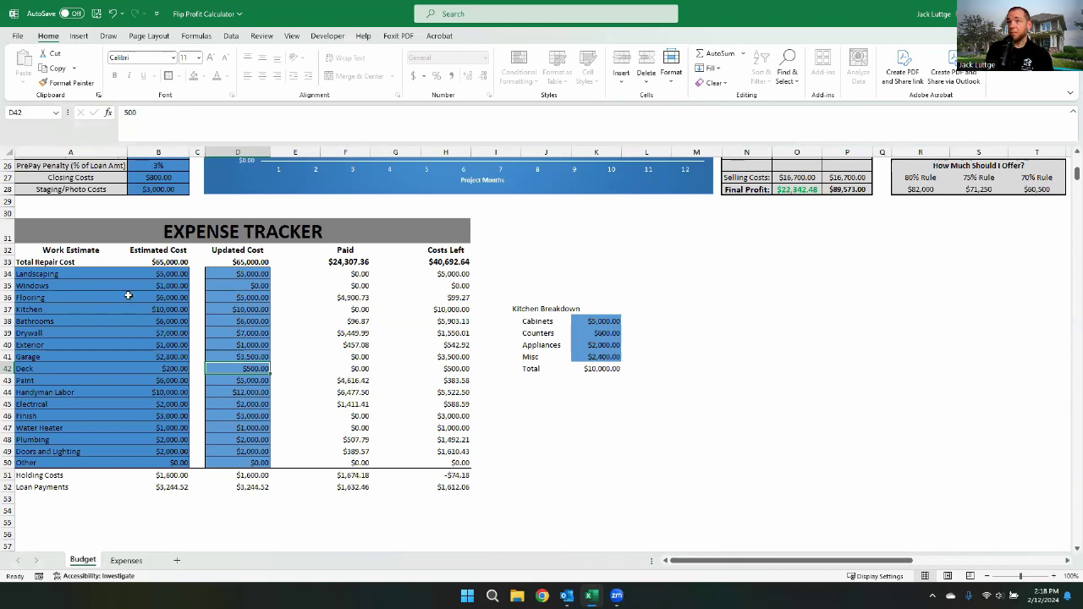
pyautogui.click(250, 300)
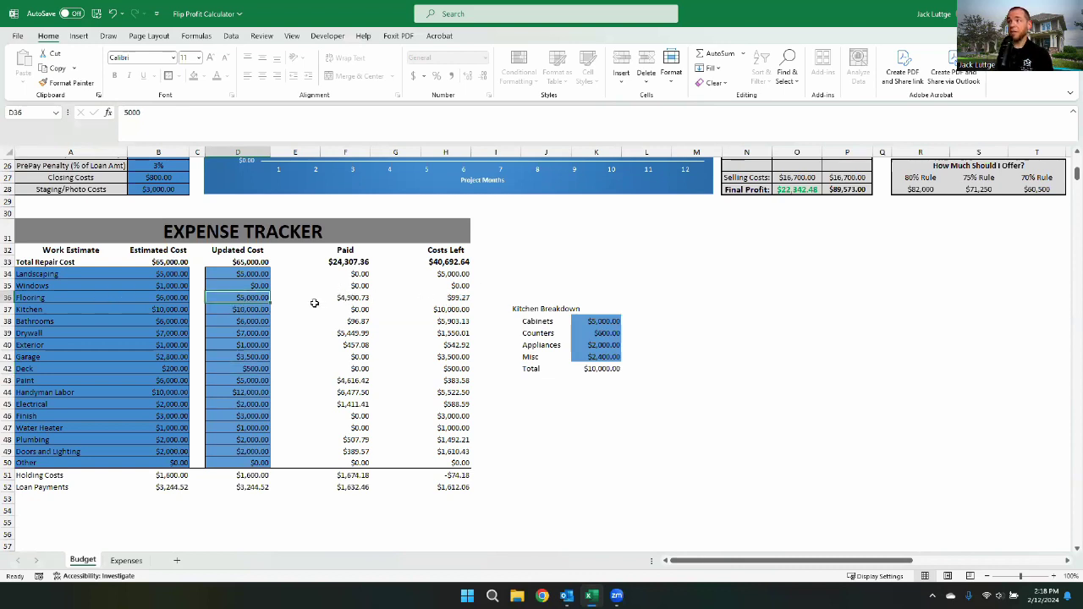
pyautogui.write('49000')
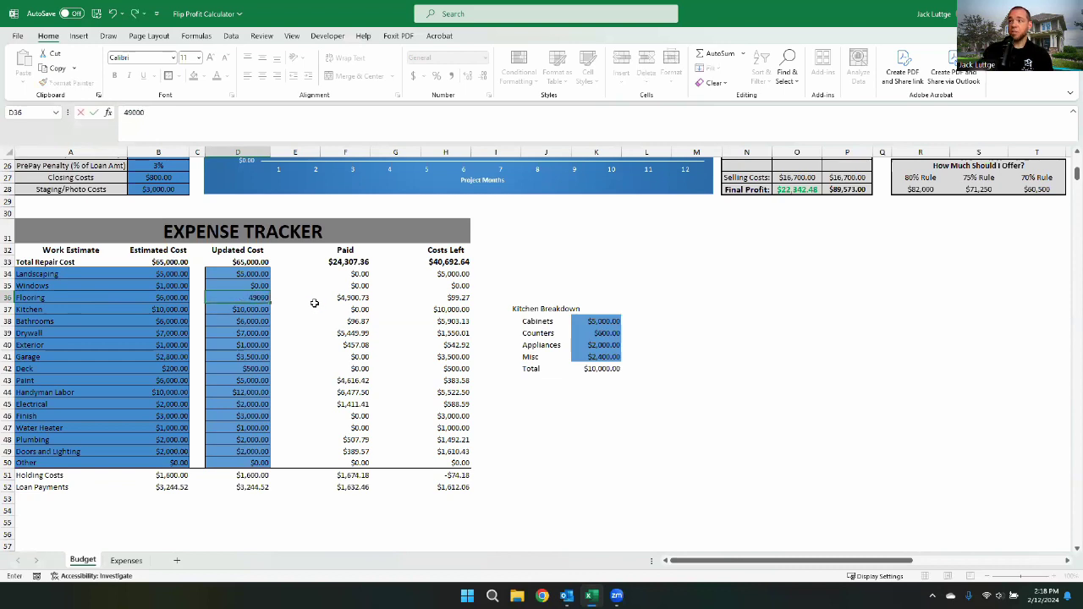
pyautogui.press('Return')
pyautogui.click(251, 299)
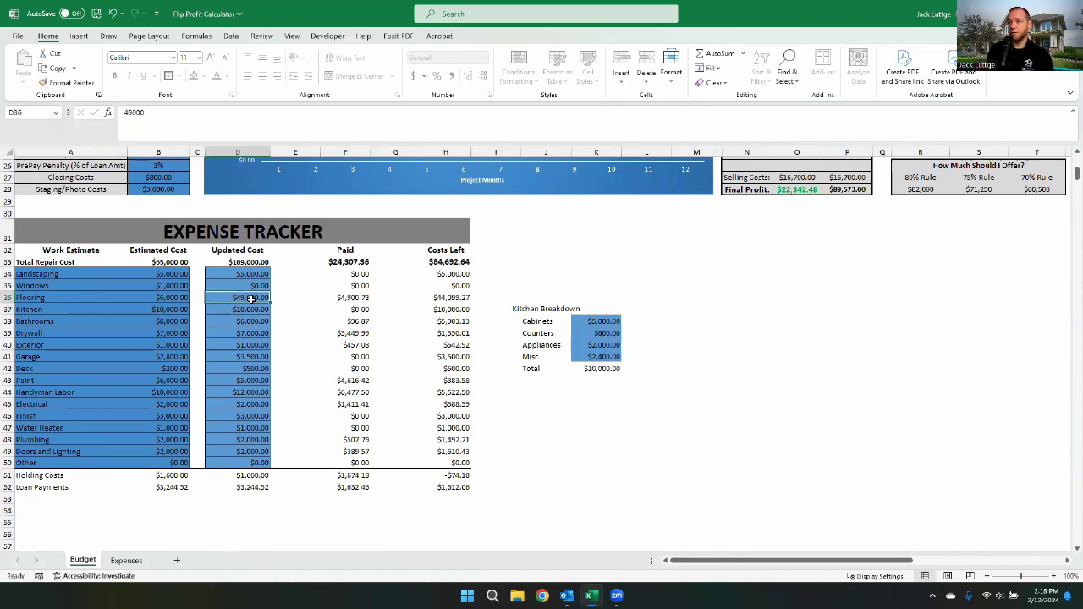
pyautogui.write('4900')
pyautogui.press('Return')
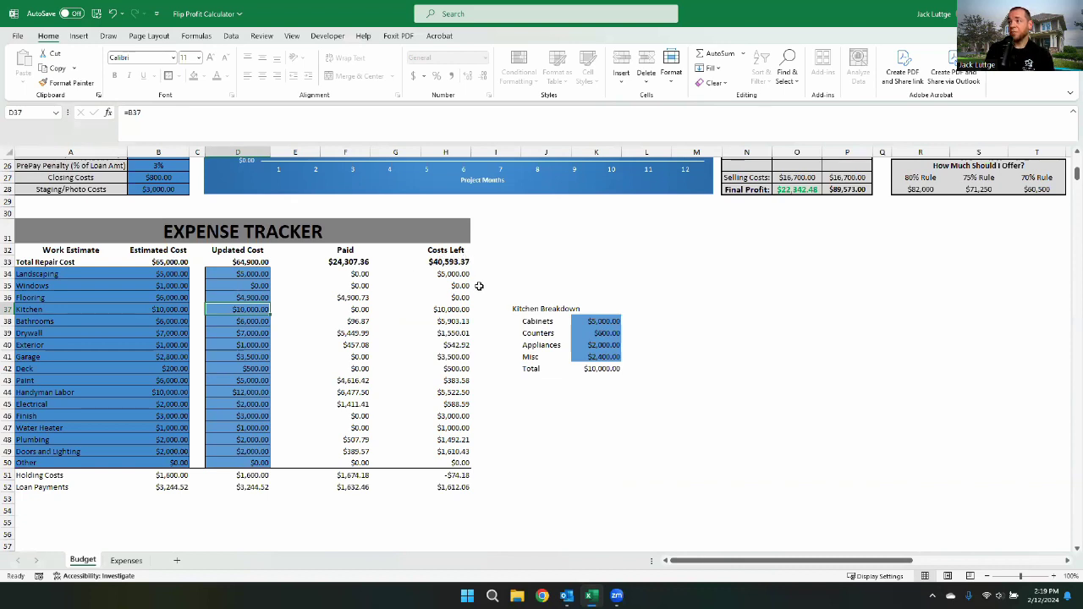
# - Review the Budget sheet's rehab estimate, projected profits, expected outcome and progress so far against the expense tracker's paid and remaining costs
pyautogui.scroll(2, 479, 286)
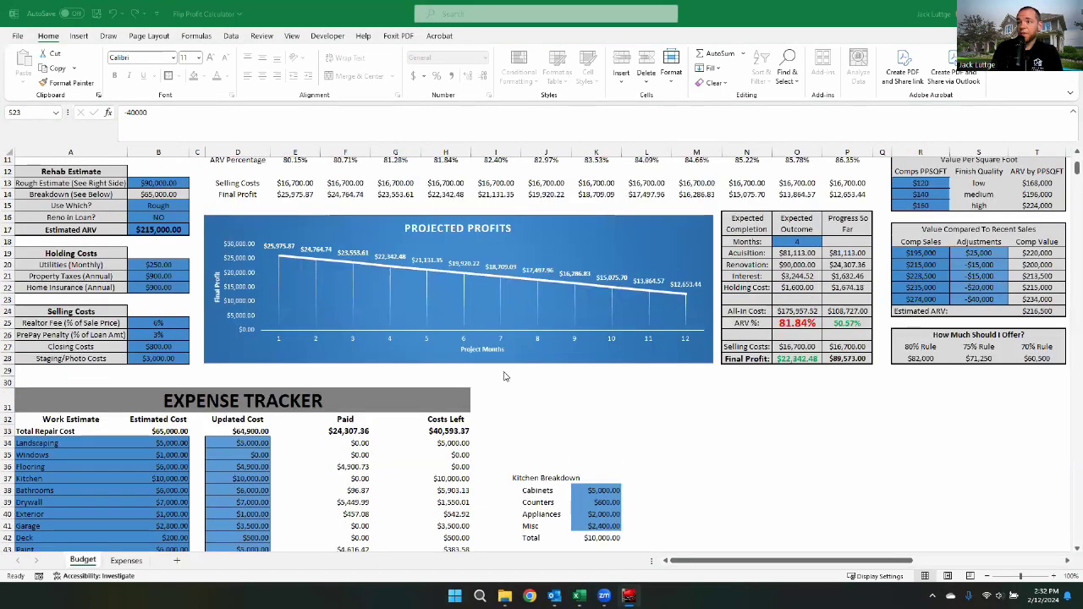
pyautogui.scroll(-1, 503, 375)
pyautogui.scroll(-2, 166, 494)
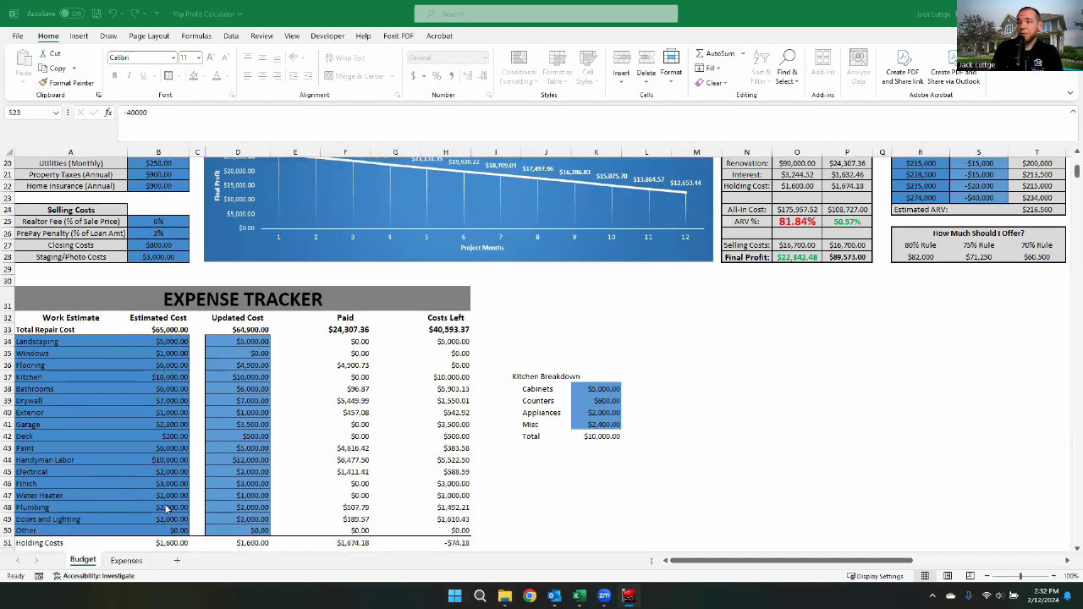
pyautogui.scroll(4, 161, 370)
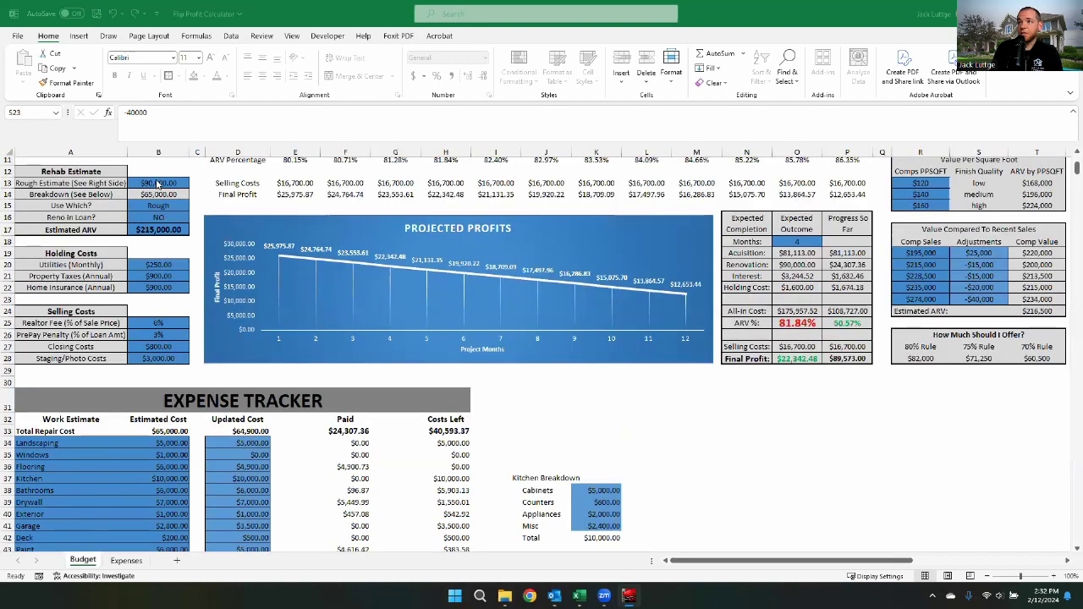
pyautogui.scroll(3, 195, 213)
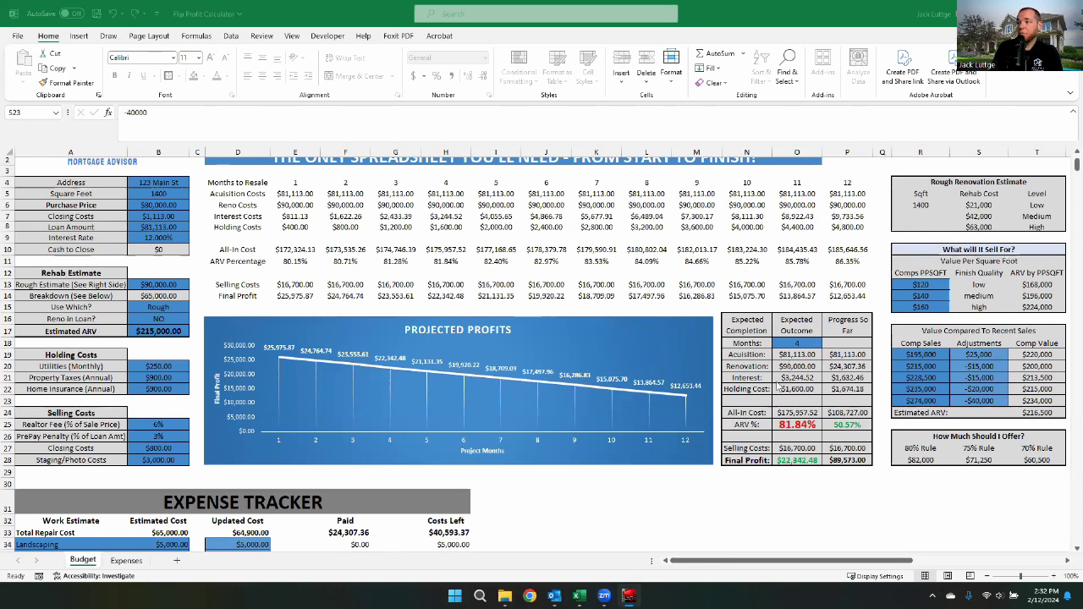
pyautogui.scroll(-6, 166, 513)
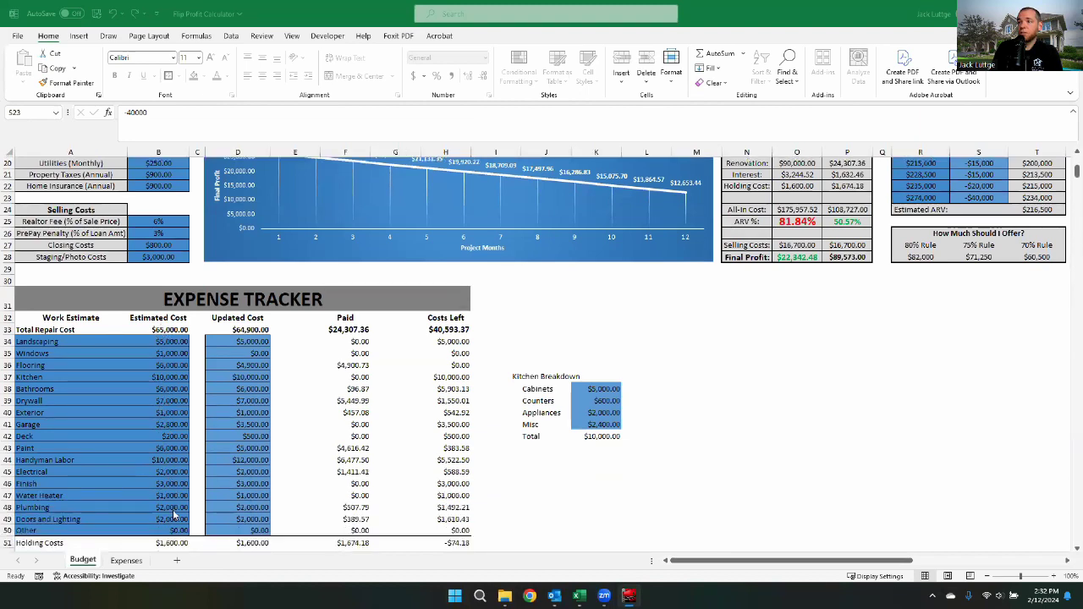
pyautogui.scroll(4, 169, 336)
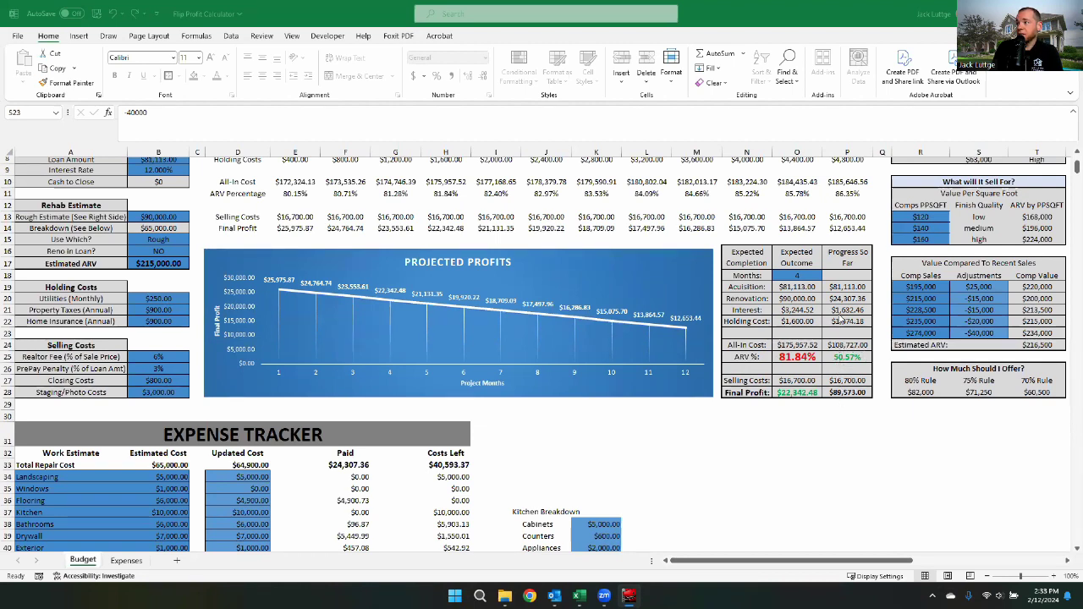
pyautogui.scroll(-2, 535, 380)
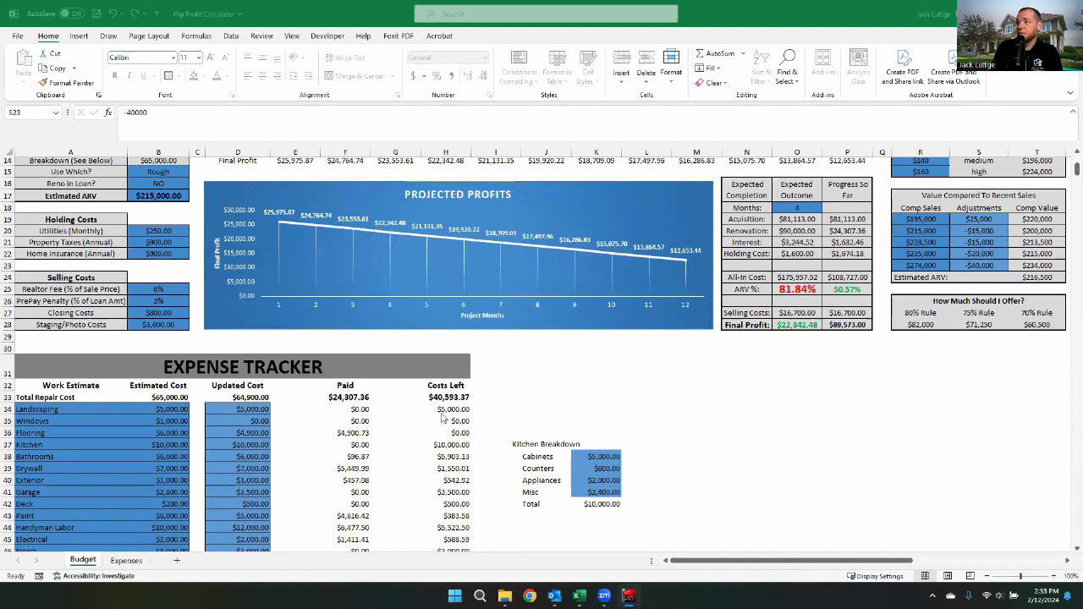
pyautogui.scroll(-4, 440, 474)
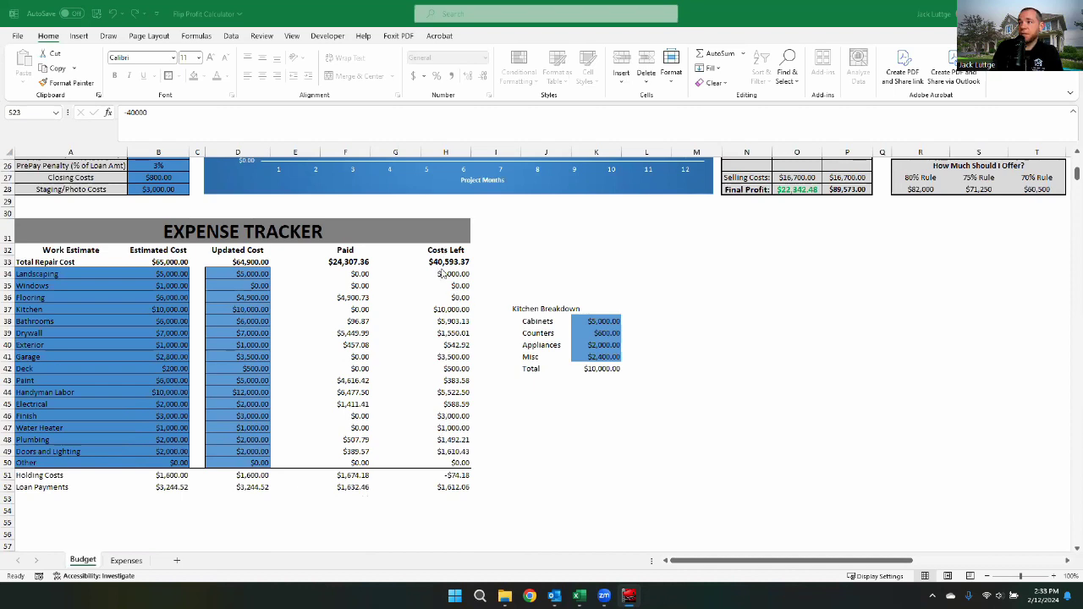
pyautogui.scroll(4, 534, 313)
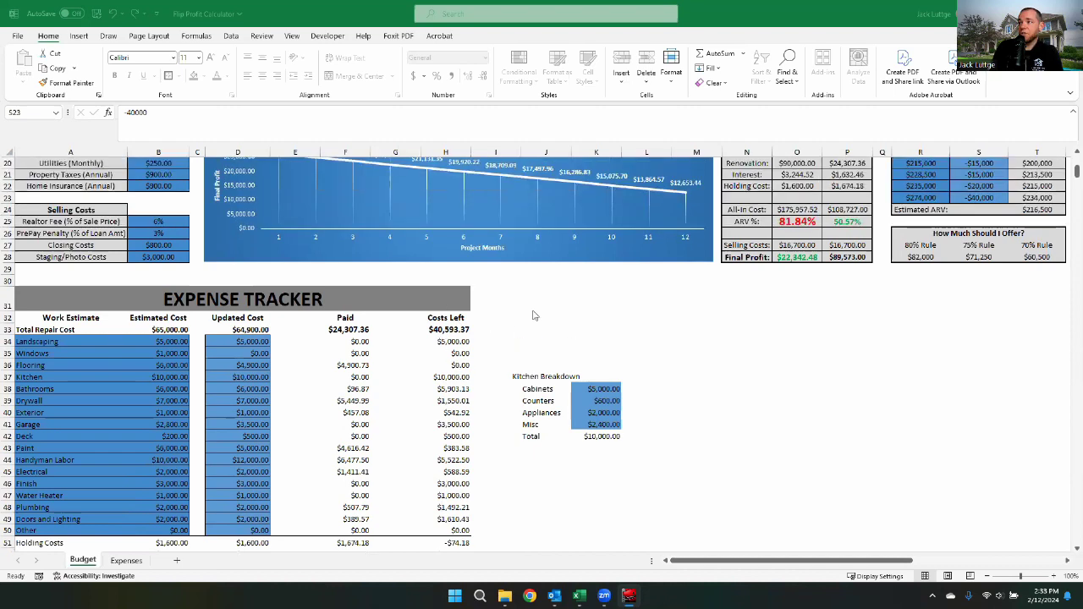
pyautogui.scroll(2, 603, 305)
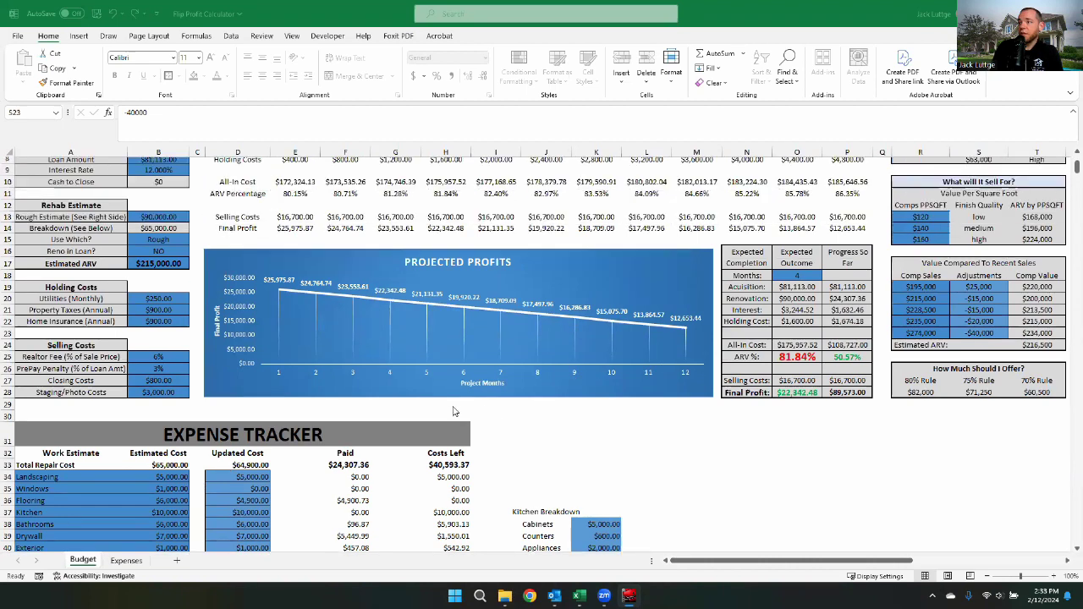
pyautogui.scroll(-1, 423, 406)
pyautogui.scroll(-3, 322, 457)
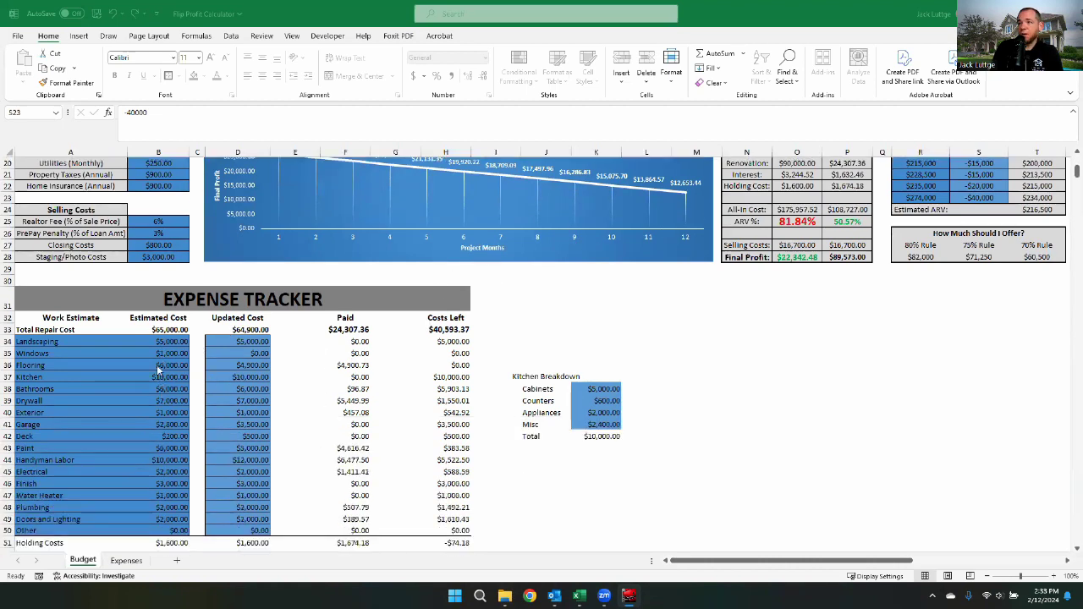
# - Set the estimated cost for Kitchen in the expense tracker to $0 and check the rehab breakdown total
pyautogui.click(164, 377)
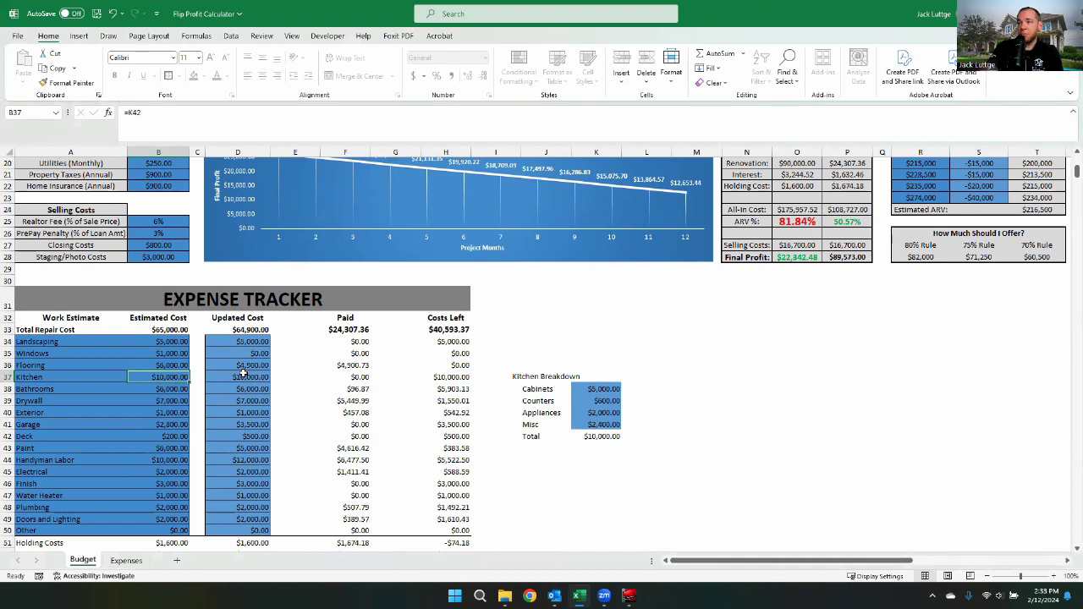
pyautogui.write('0')
pyautogui.press('Return')
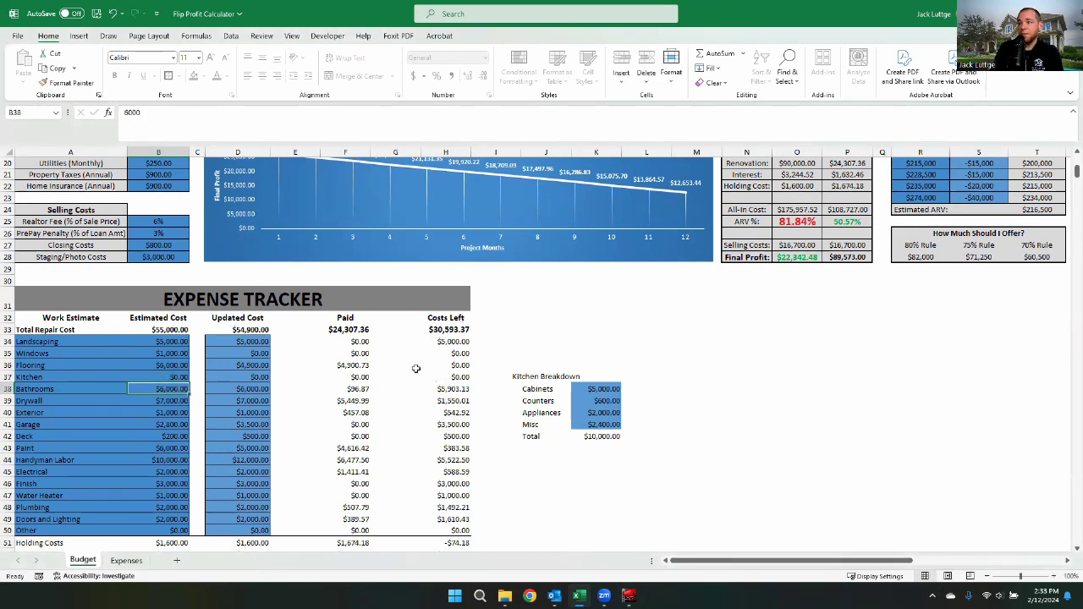
pyautogui.scroll(4, 415, 368)
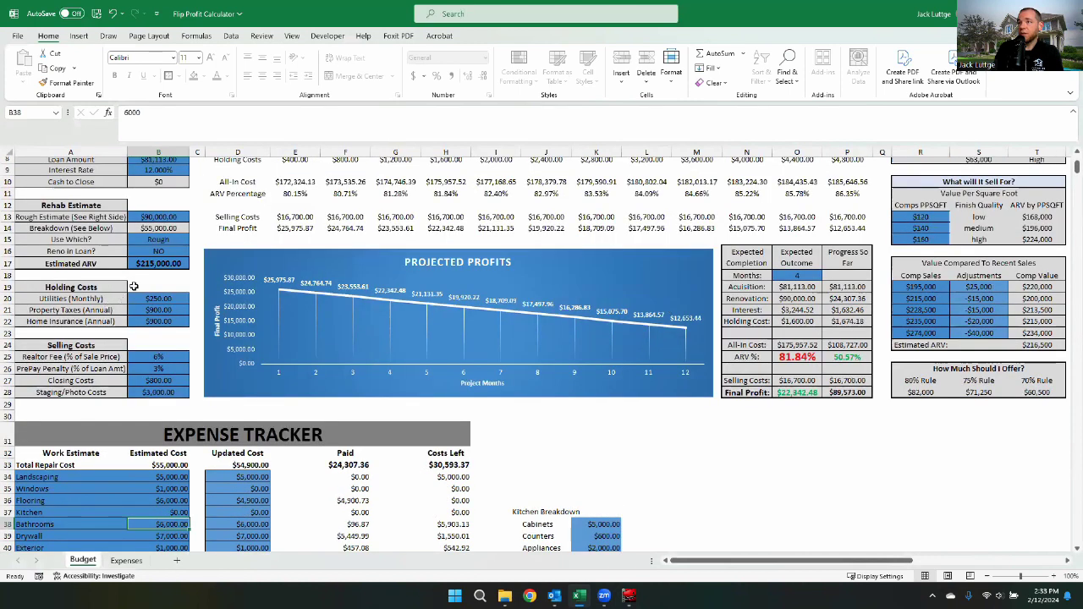
# - Set the estimated cost for Kitchen in the expense tracker to $10,000
pyautogui.scroll(-2, 220, 418)
pyautogui.click(156, 444)
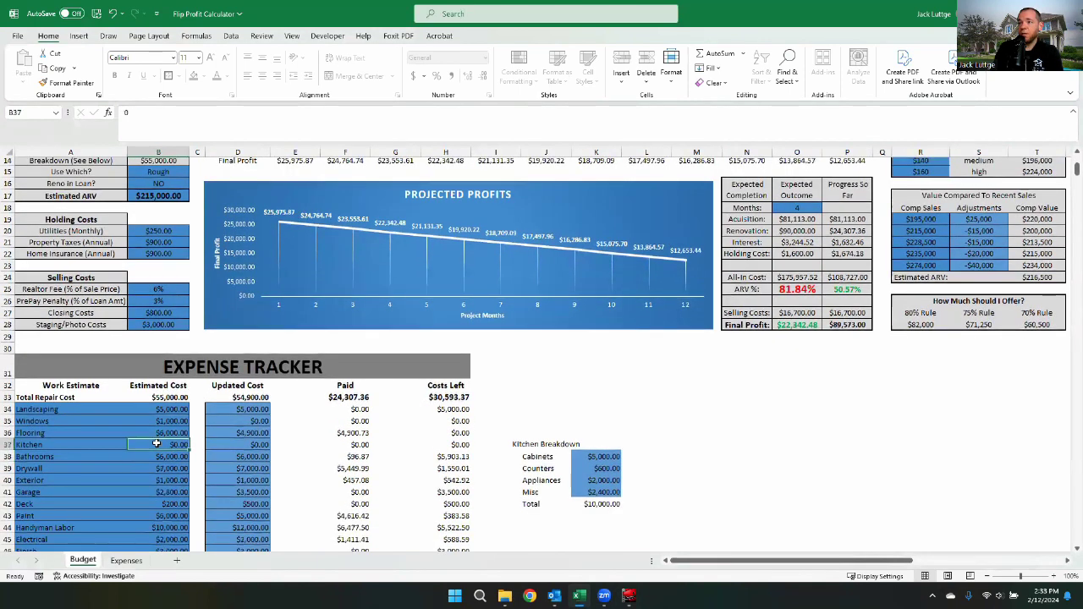
pyautogui.write('10,00')
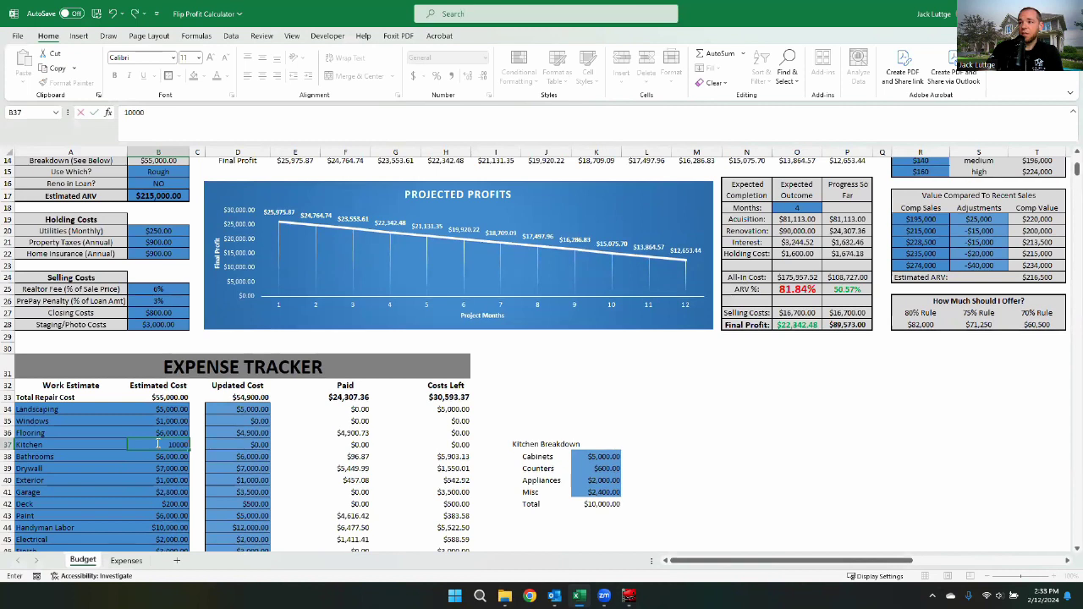
pyautogui.write('0.0')
pyautogui.press('Return')
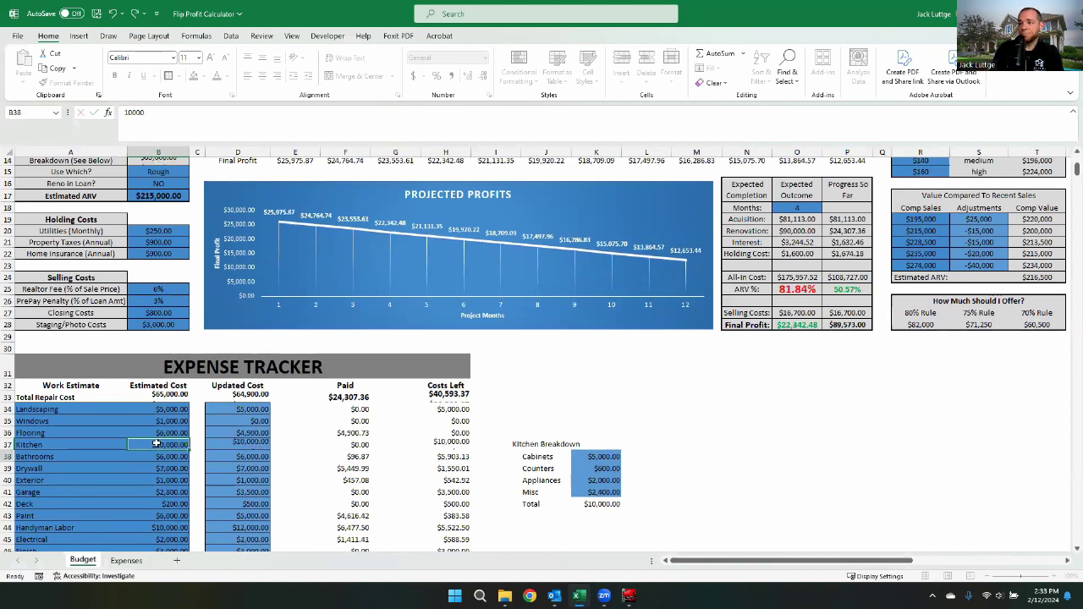
# - Examine the Kitchen Breakdown beside the expense tracker, starting with the Cabinets cost
pyautogui.scroll(2, 688, 420)
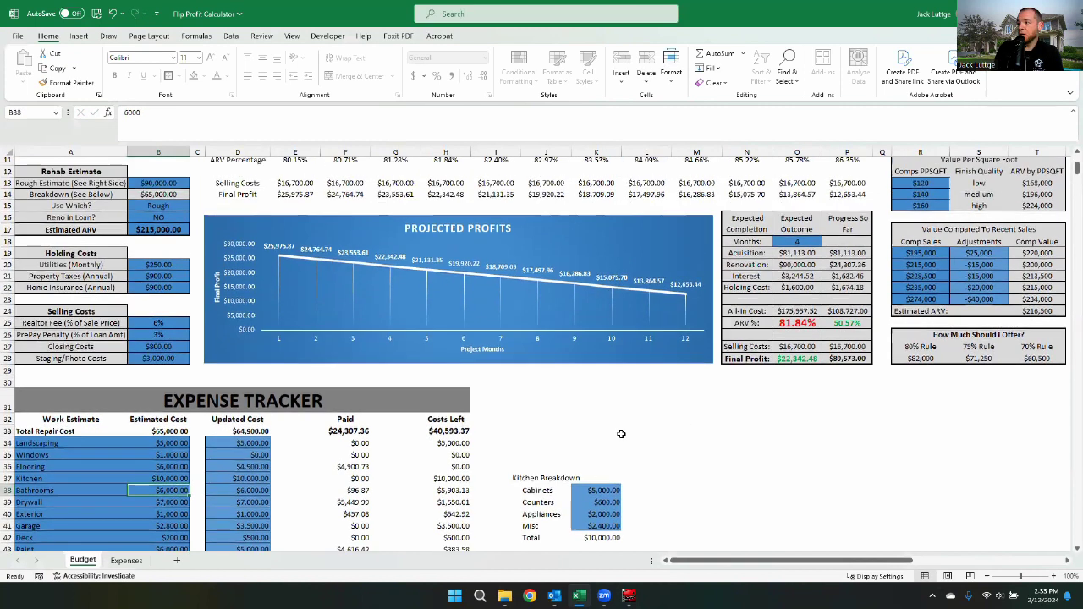
pyautogui.scroll(-3, 659, 423)
pyautogui.click(595, 422)
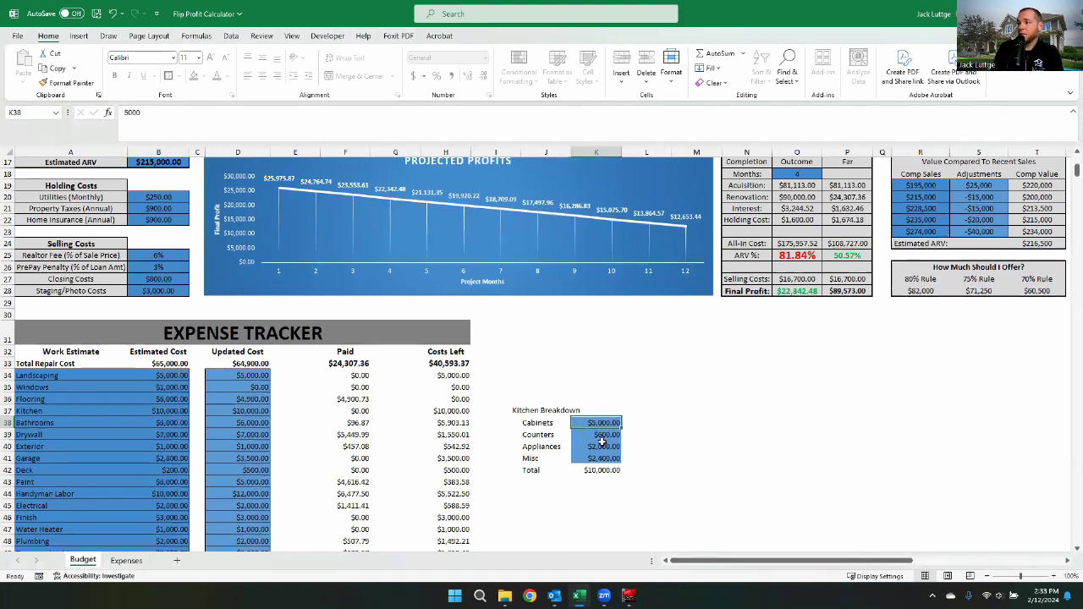
pyautogui.scroll(-1, 590, 454)
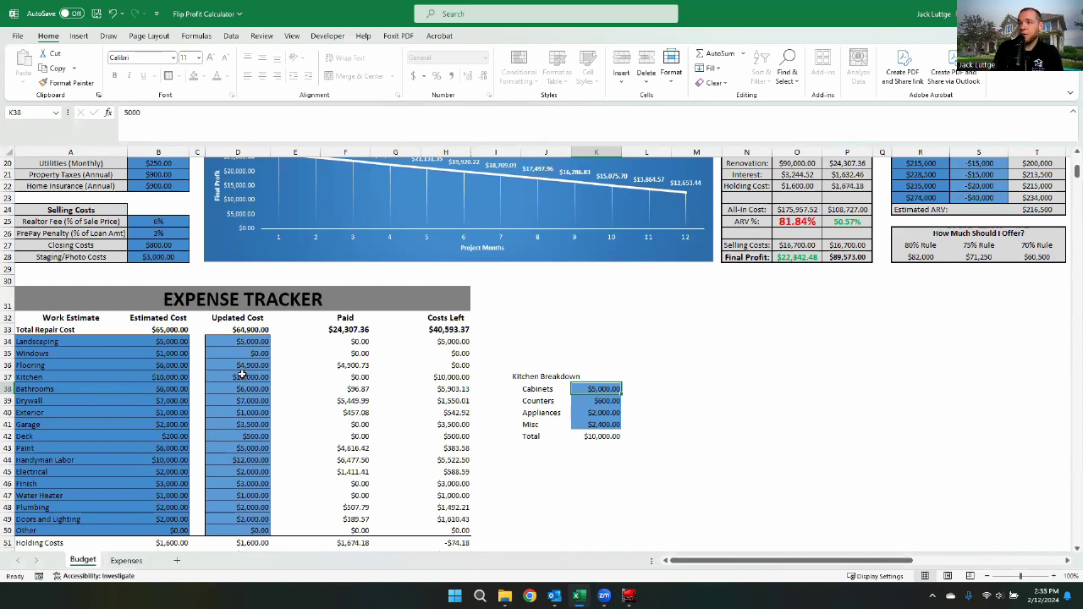
# - Examine the Rough Renovation Estimate and the comparable prices per square foot for low, medium and high finish quality
pyautogui.scroll(-2, 254, 432)
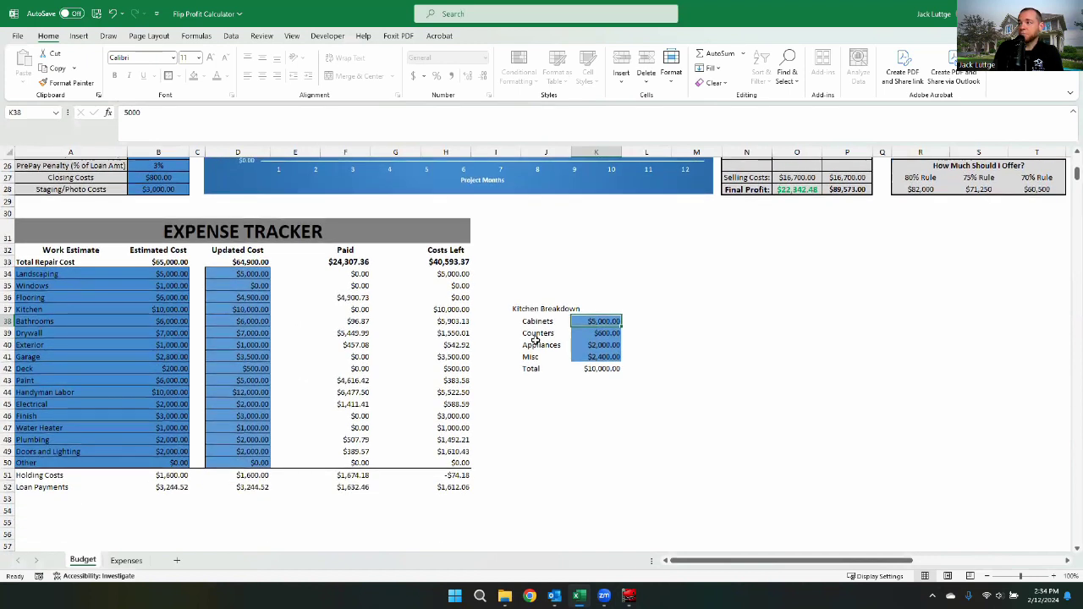
pyautogui.scroll(8, 535, 338)
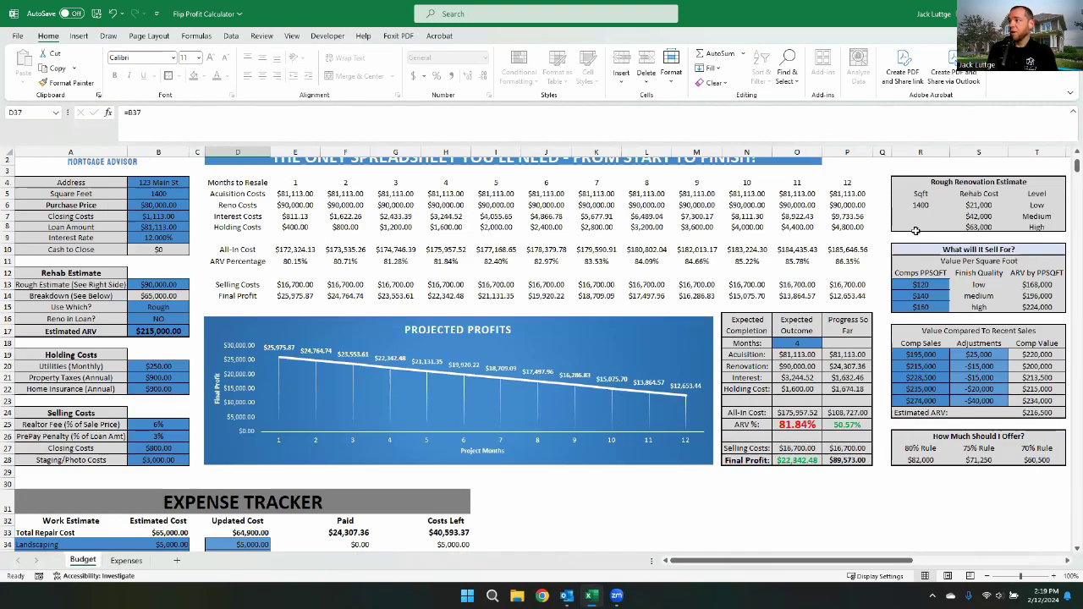
pyautogui.scroll(2, 931, 220)
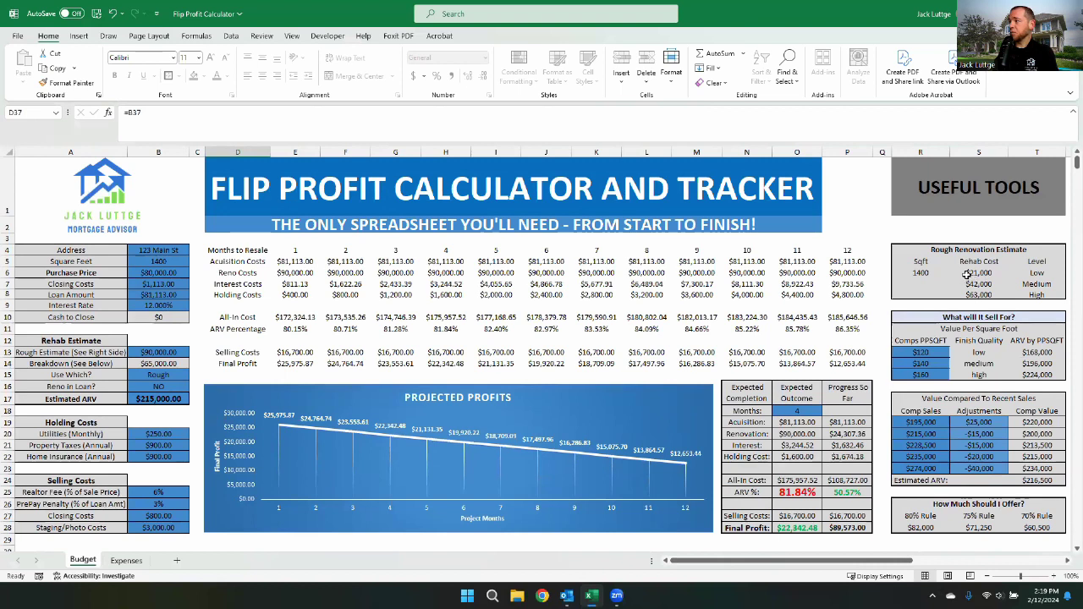
pyautogui.scroll(-1, 966, 274)
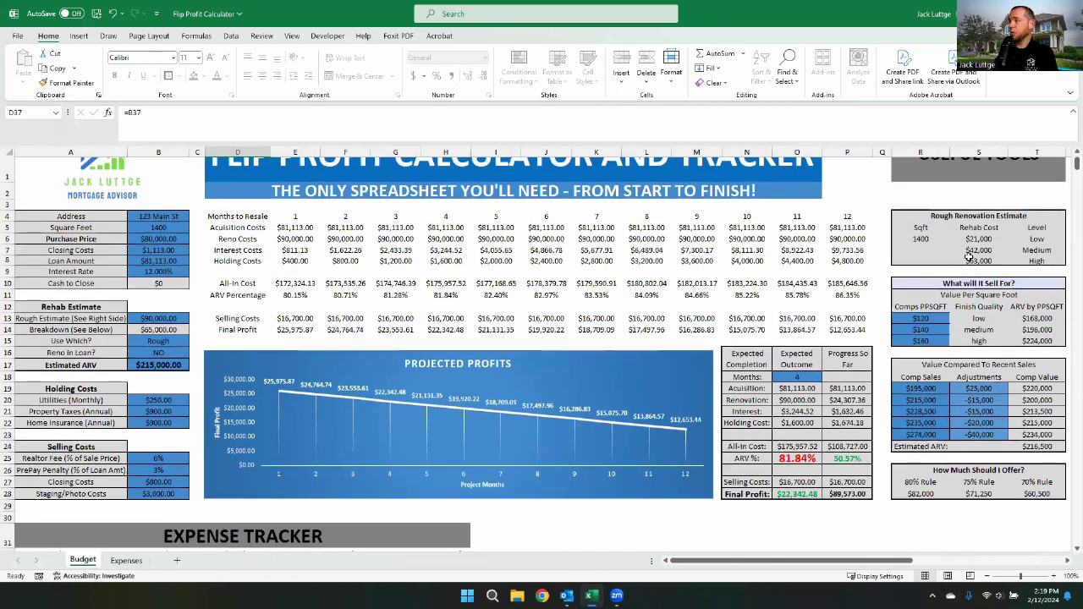
pyautogui.click(938, 318)
pyautogui.press('Down')
pyautogui.press('Down')
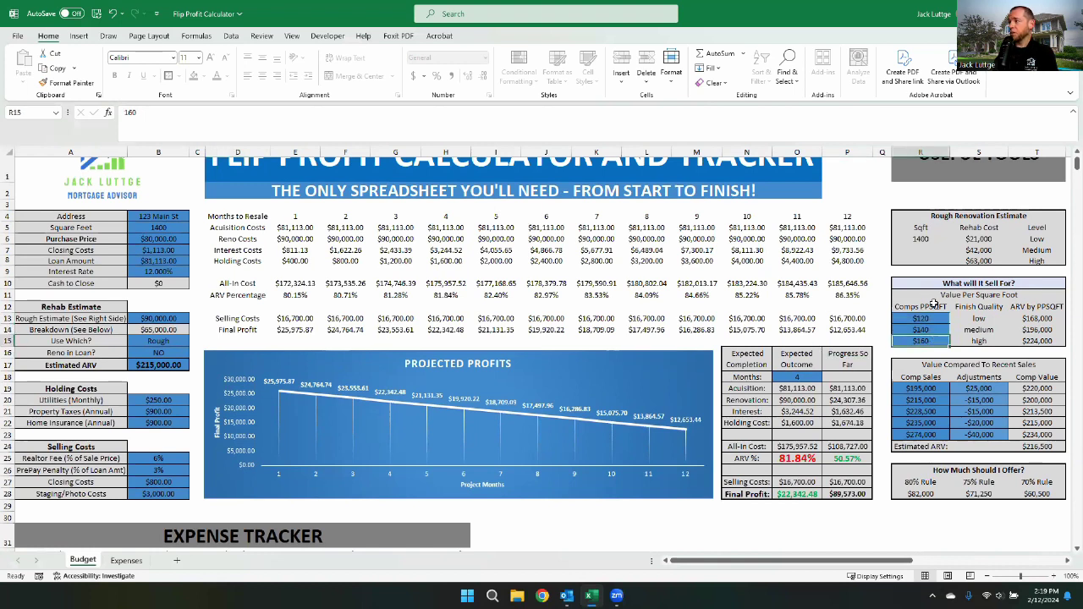
pyautogui.press('Up')
pyautogui.press('Up')
pyautogui.press('Down')
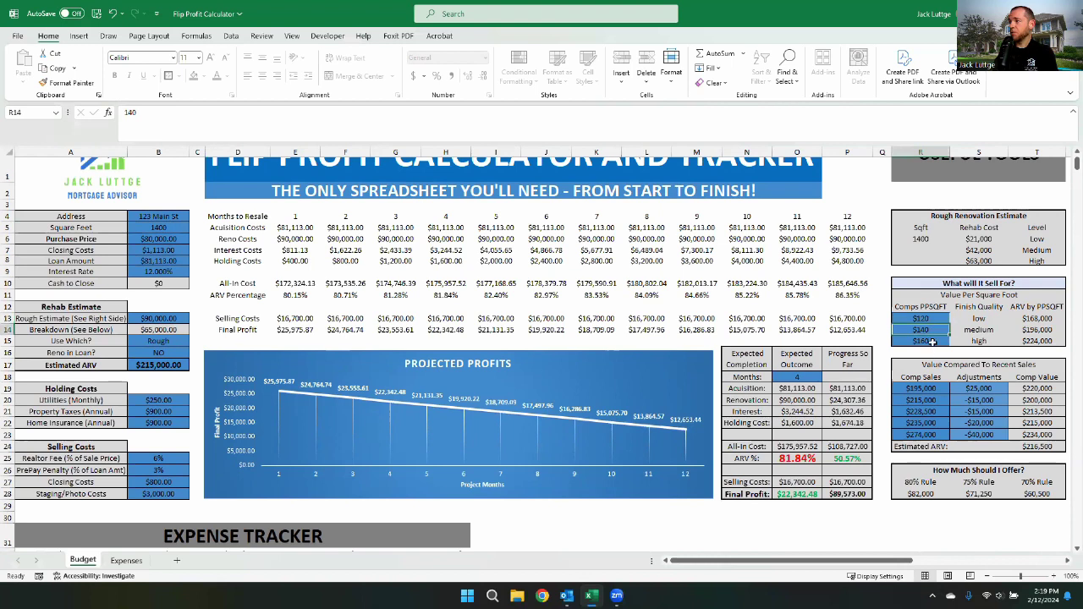
pyautogui.click(936, 319)
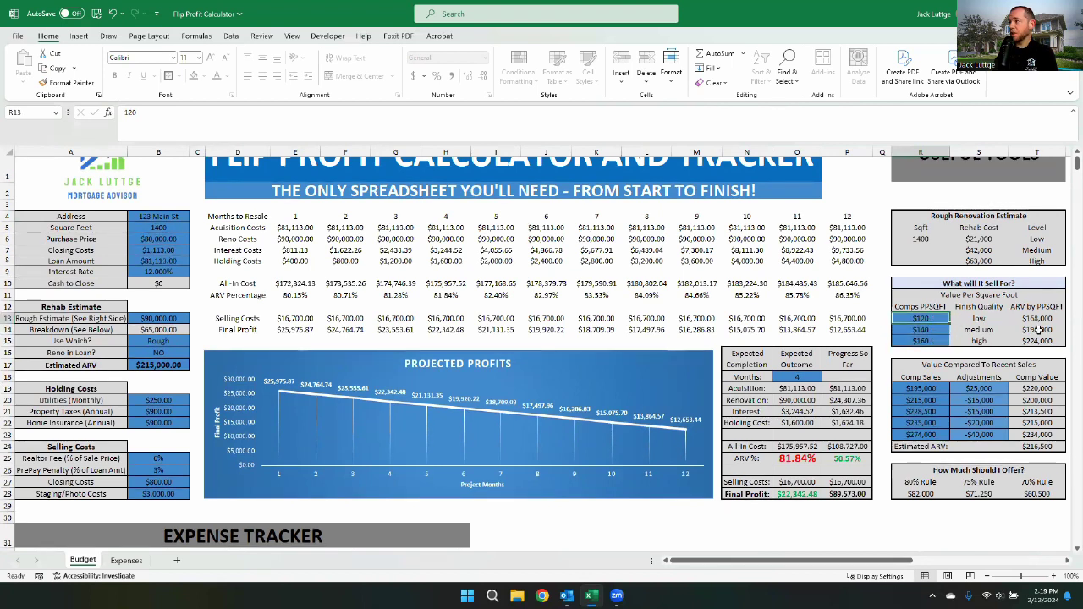
# - Examine the comp sales and their adjustments in the Value Compared To Recent Sales table, ending with the last comparable
pyautogui.click(920, 387)
pyautogui.press('Down')
pyautogui.press('Down')
pyautogui.press('Down')
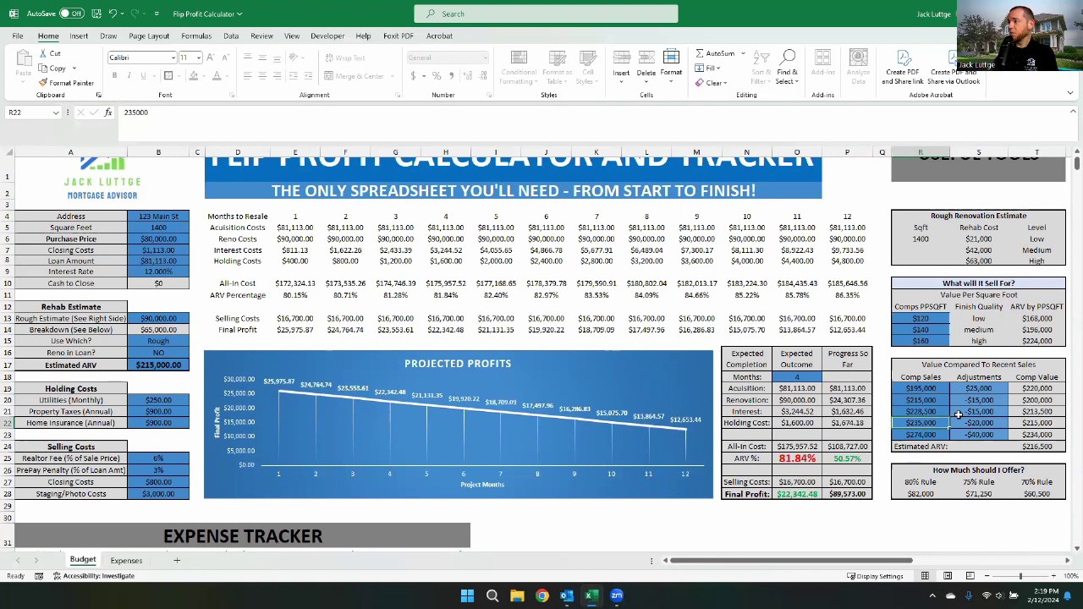
pyautogui.click(978, 385)
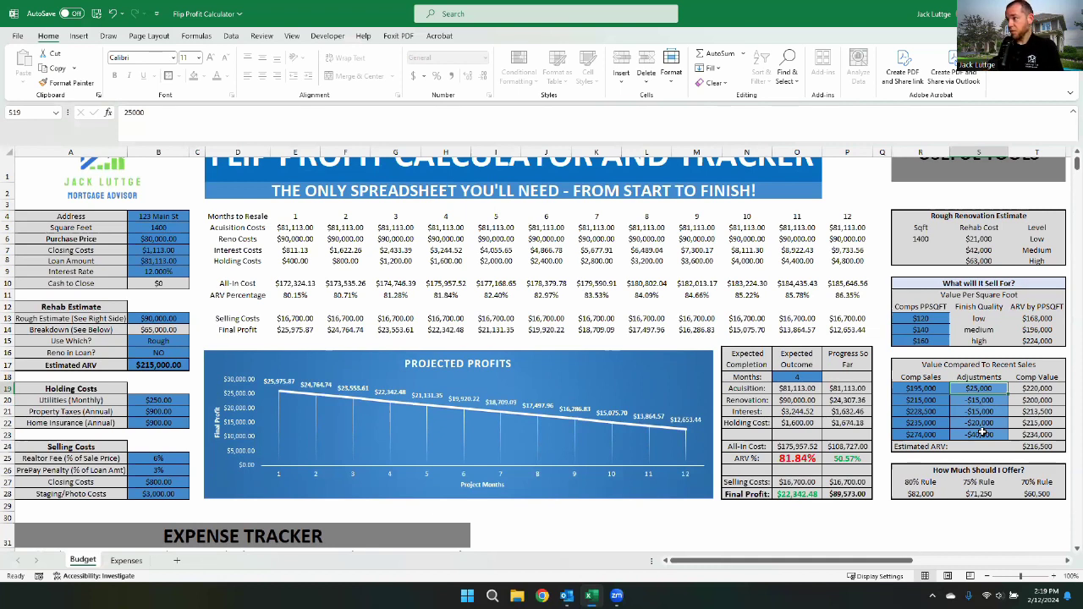
pyautogui.click(927, 435)
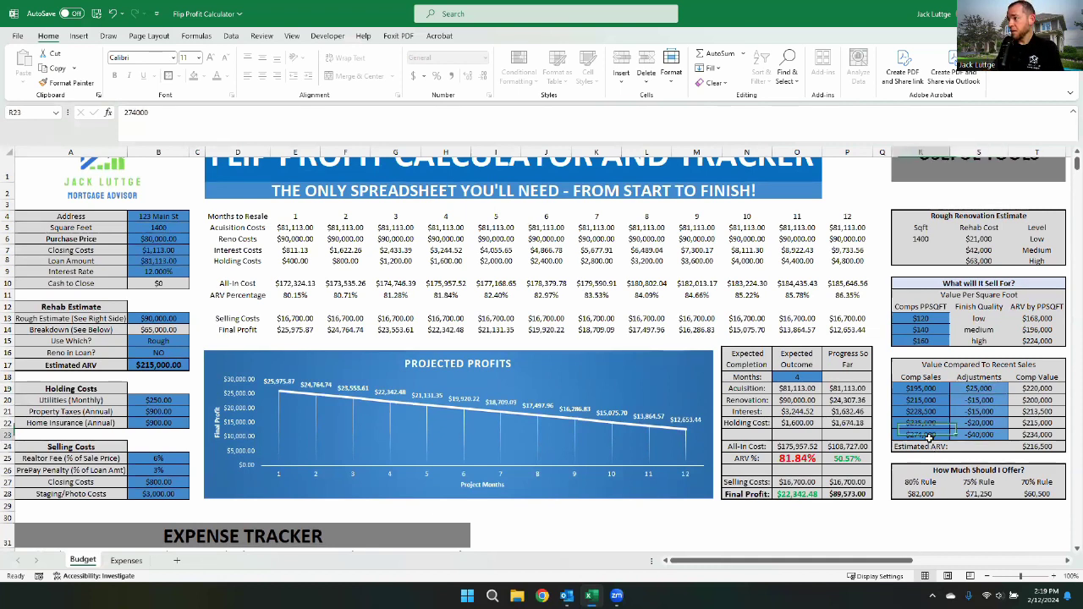
pyautogui.click(964, 434)
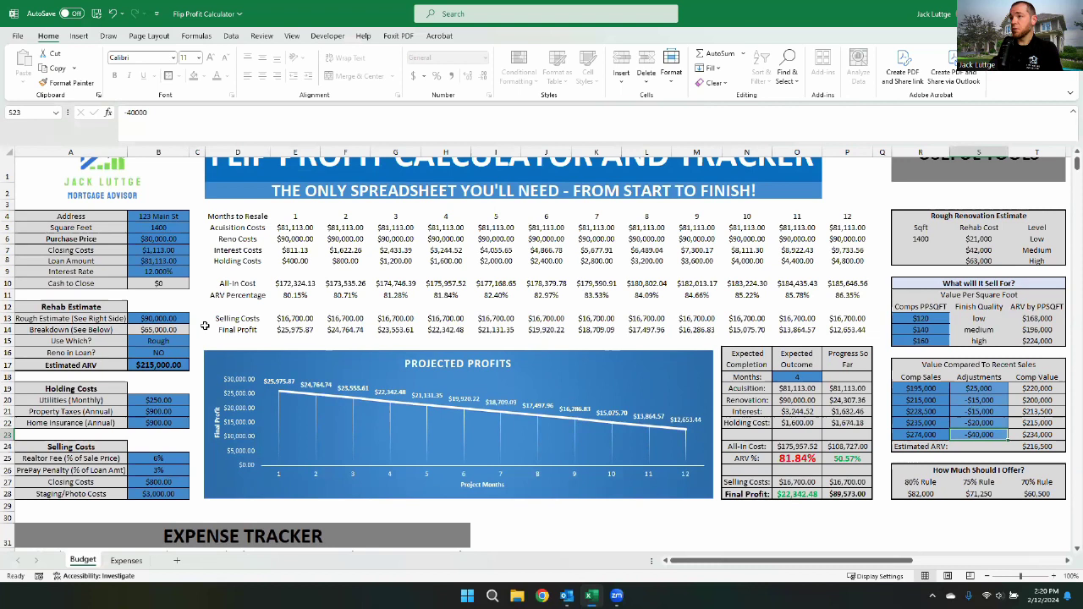
# - Review the expense tracker and the Expenses sheet's transactions, then return to the Budget sheet's expected outcome and projected profits
pyautogui.scroll(1, 201, 325)
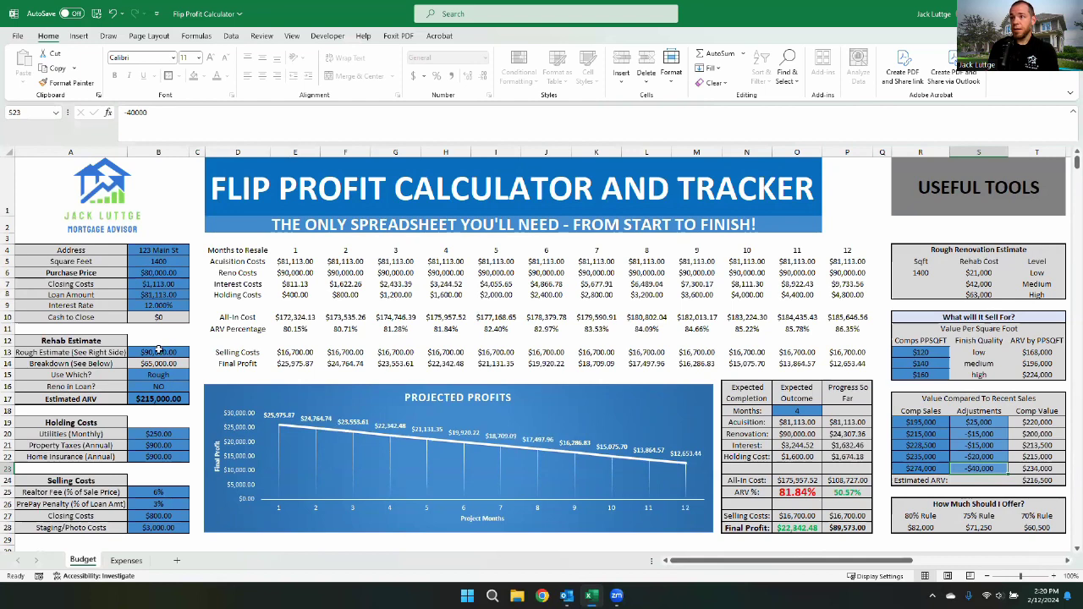
pyautogui.scroll(-4, 117, 432)
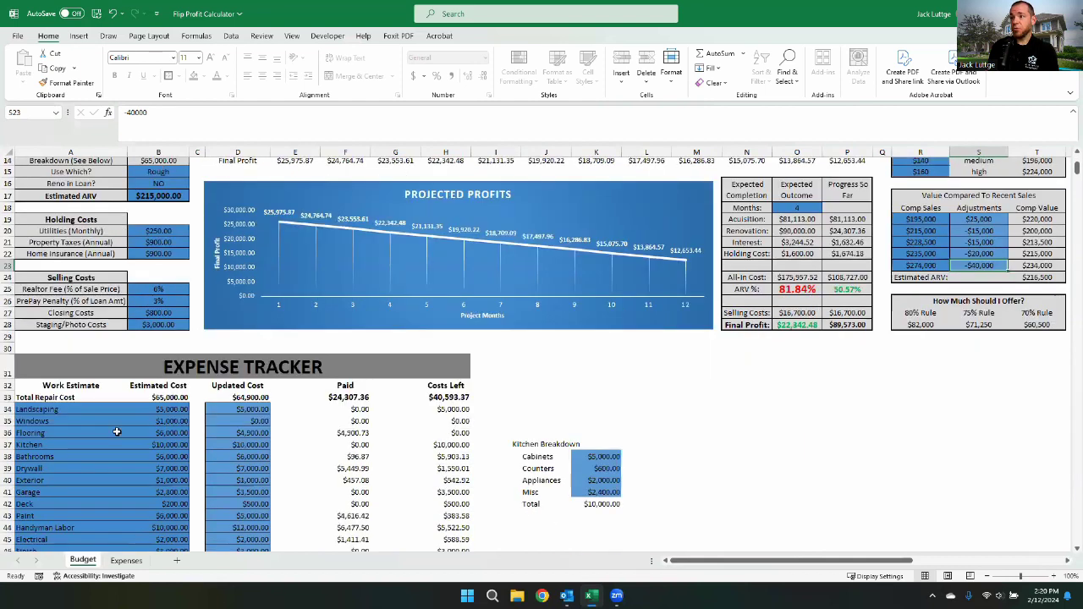
pyautogui.scroll(-3, 93, 457)
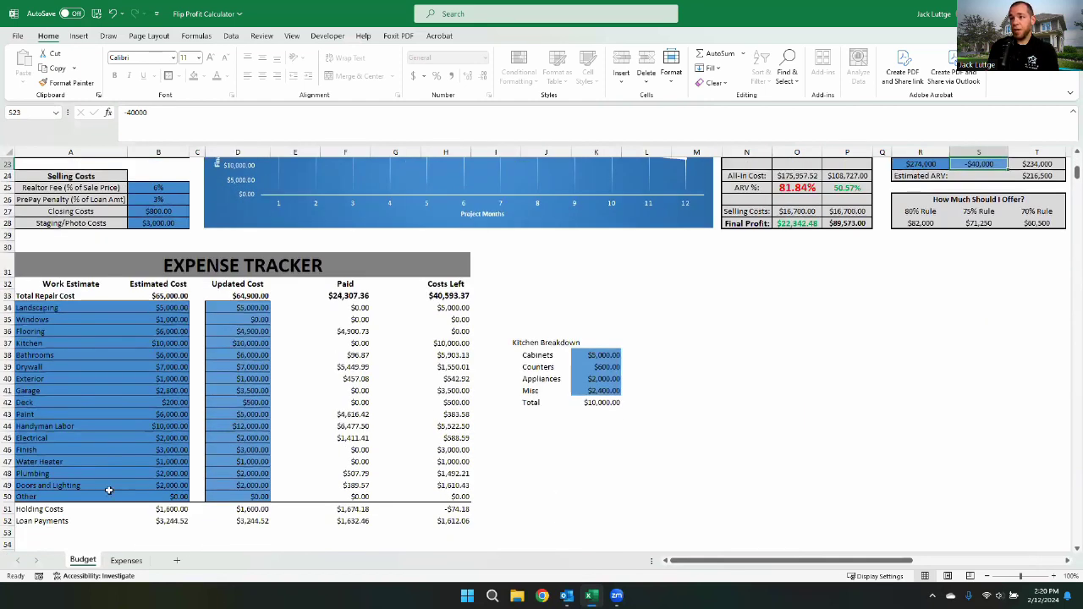
pyautogui.click(127, 561)
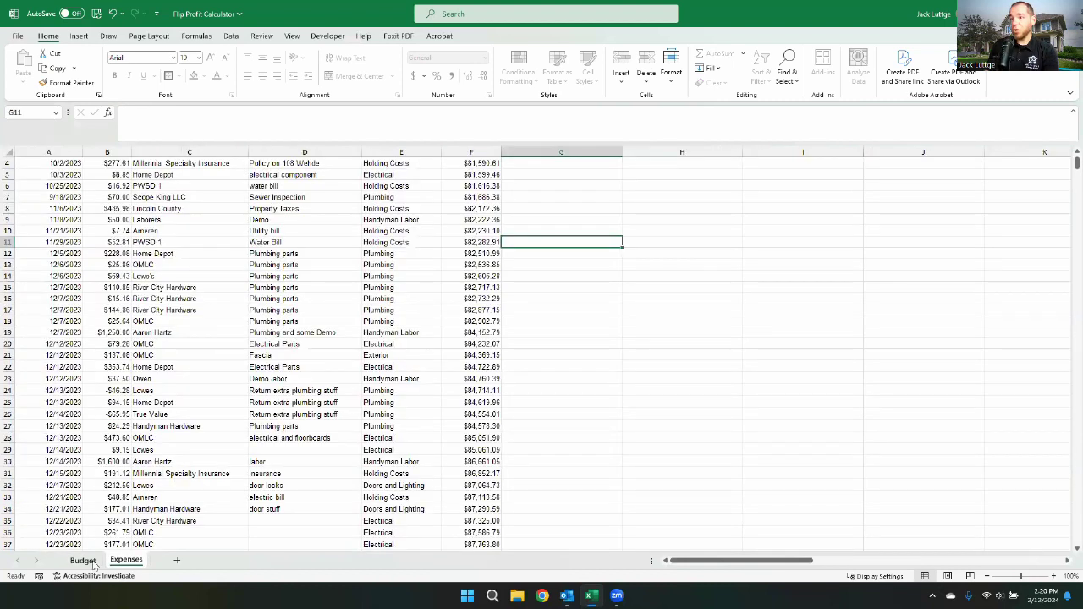
pyautogui.click(83, 560)
pyautogui.scroll(2, 760, 303)
pyautogui.scroll(5, 760, 303)
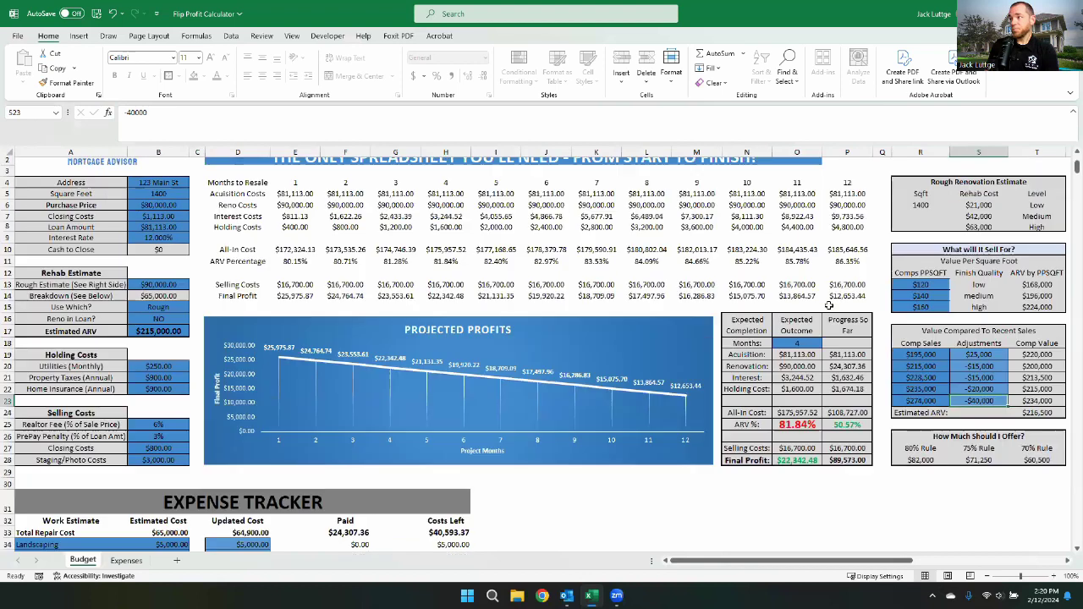
pyautogui.scroll(1, 814, 458)
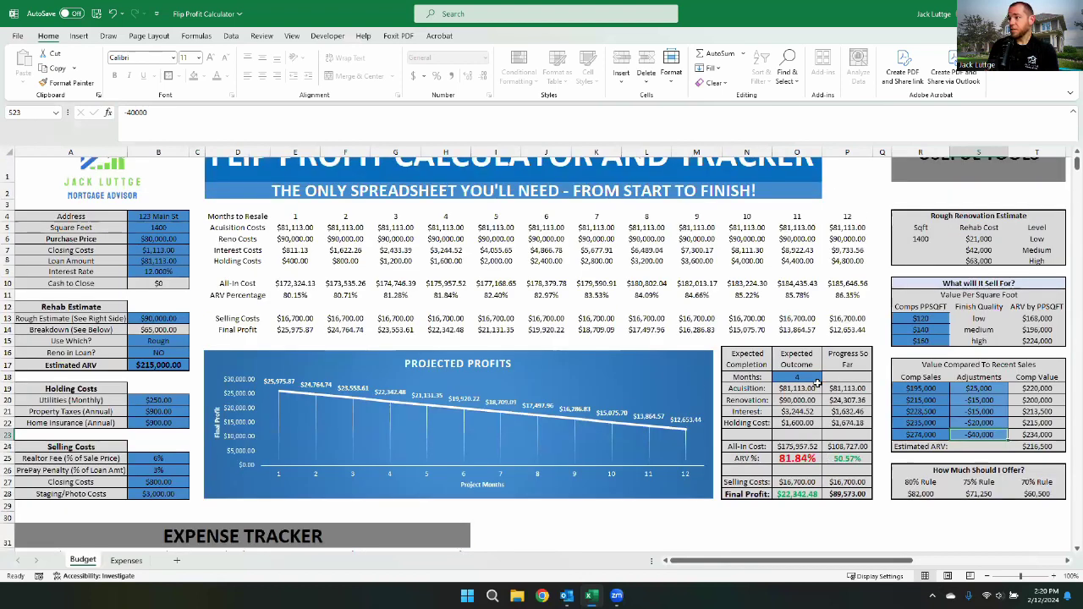
pyautogui.scroll(1, 881, 310)
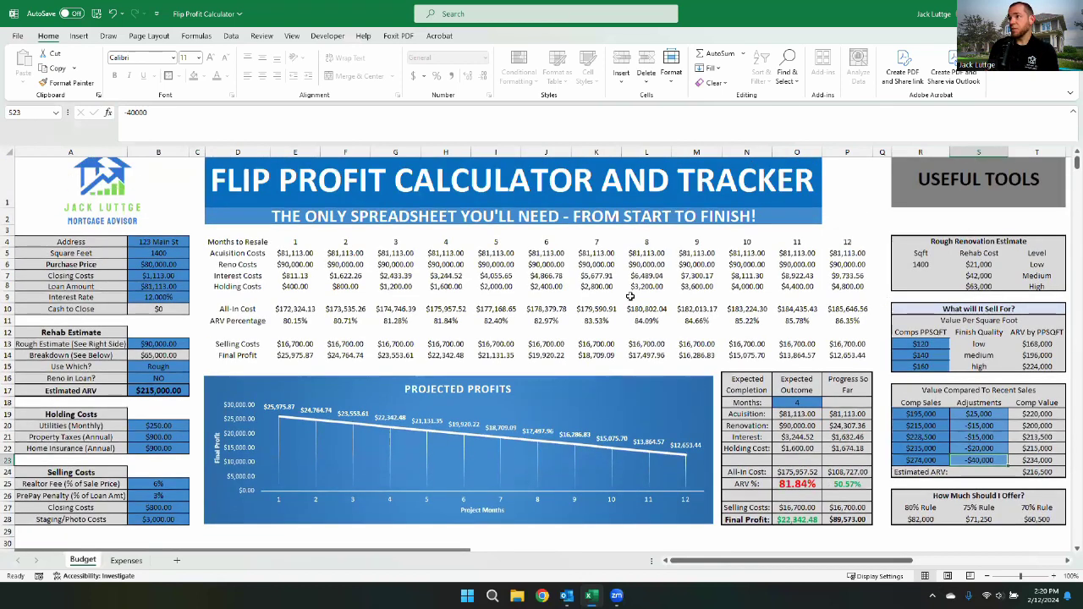
pyautogui.scroll(1, 199, 226)
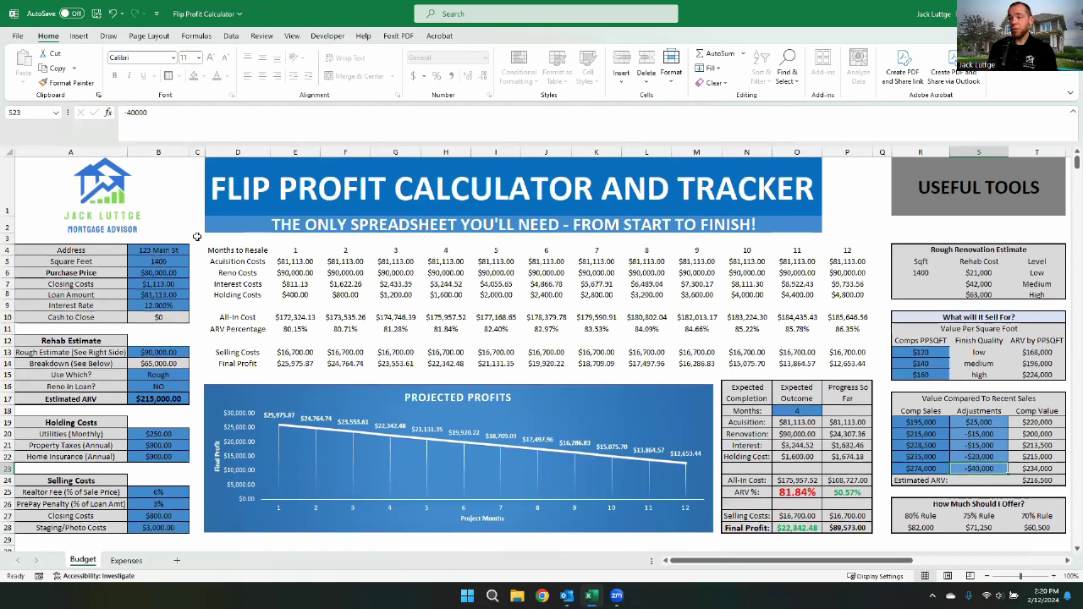